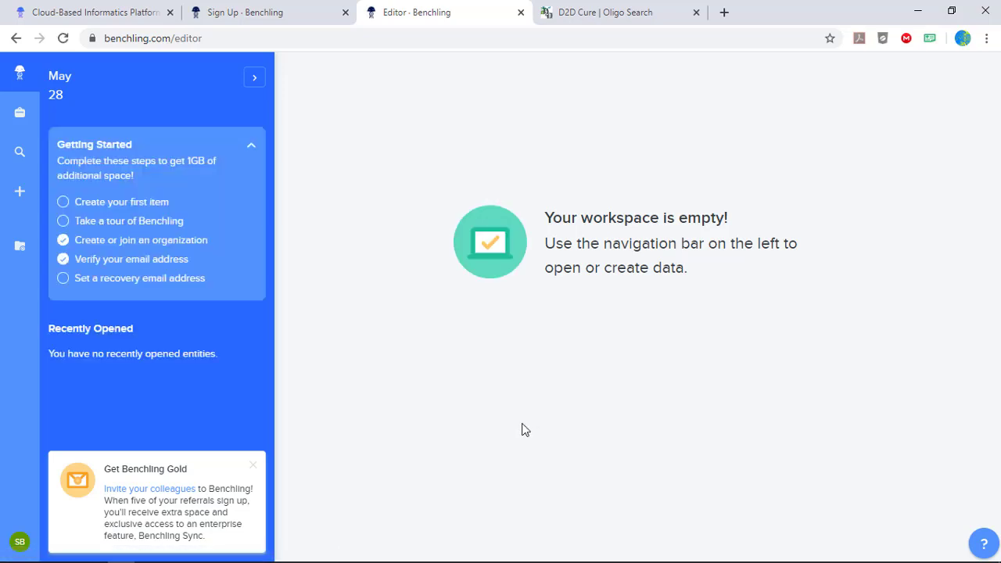
Import the Bagel_B DNA sequence file from the Lab Manual folder into the Lab 5 PPO Enzyme kinetics project.
left_click(22, 199)
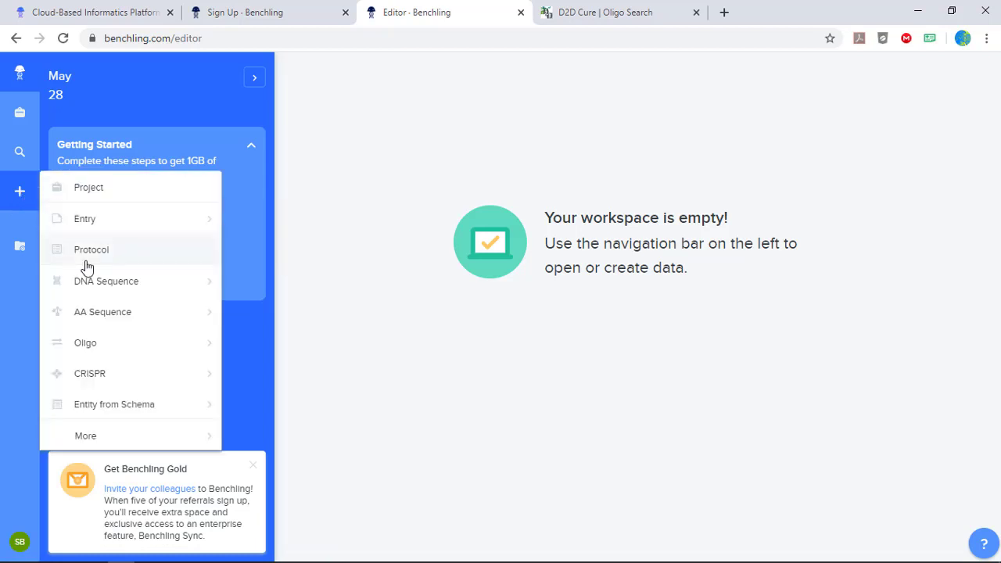
mouse_move(113, 290)
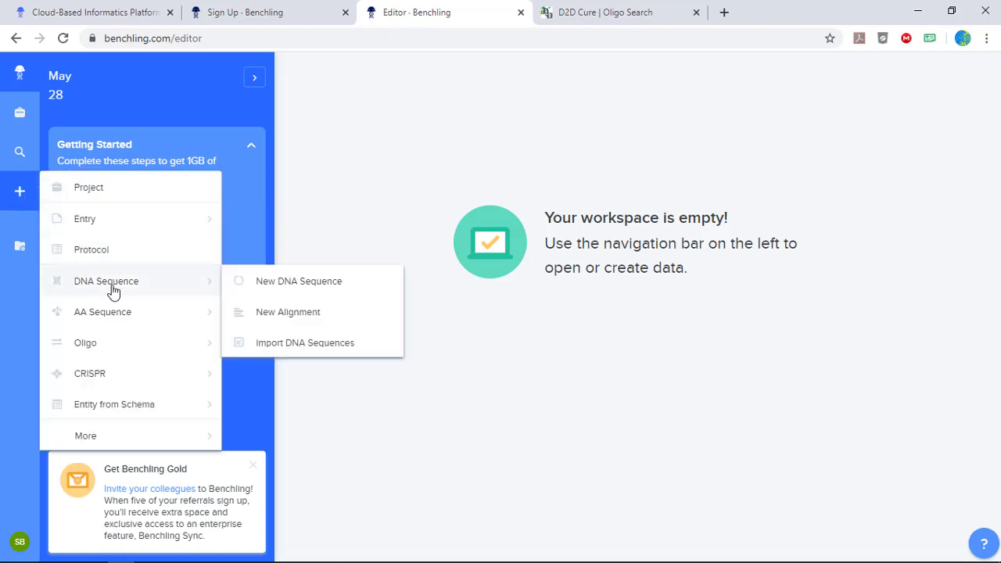
left_click(299, 345)
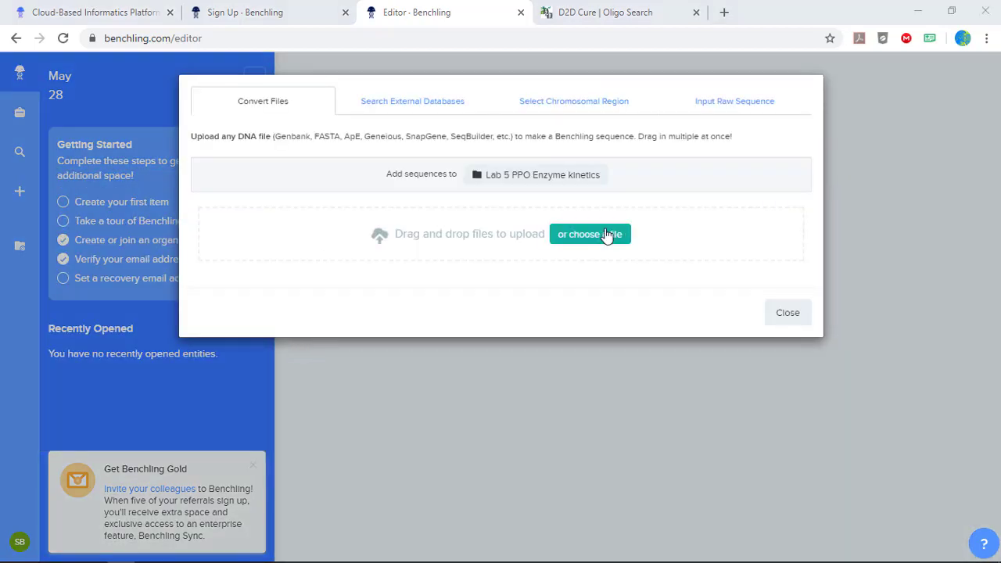
left_click(609, 235)
double_click(721, 161)
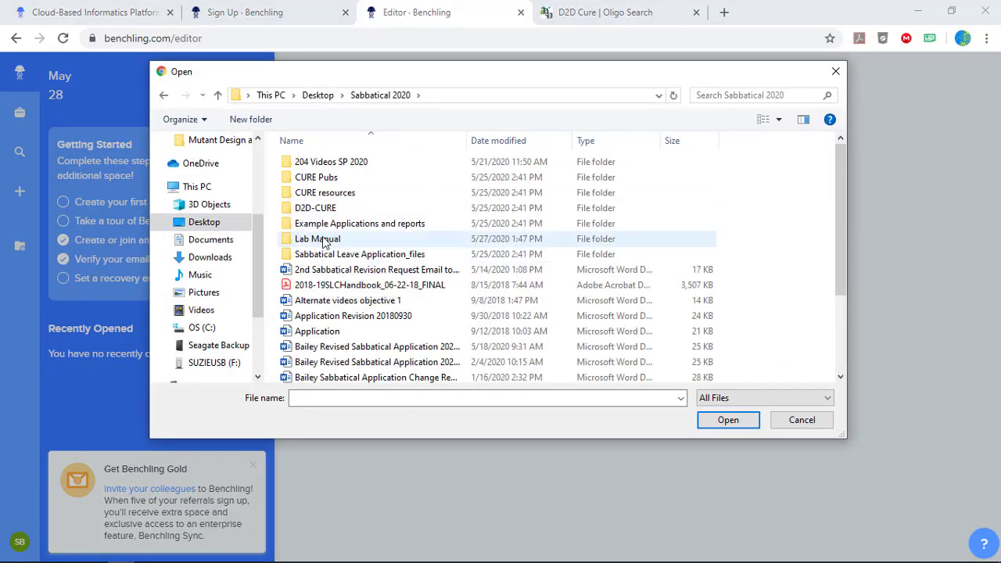
double_click(325, 243)
double_click(313, 177)
double_click(312, 178)
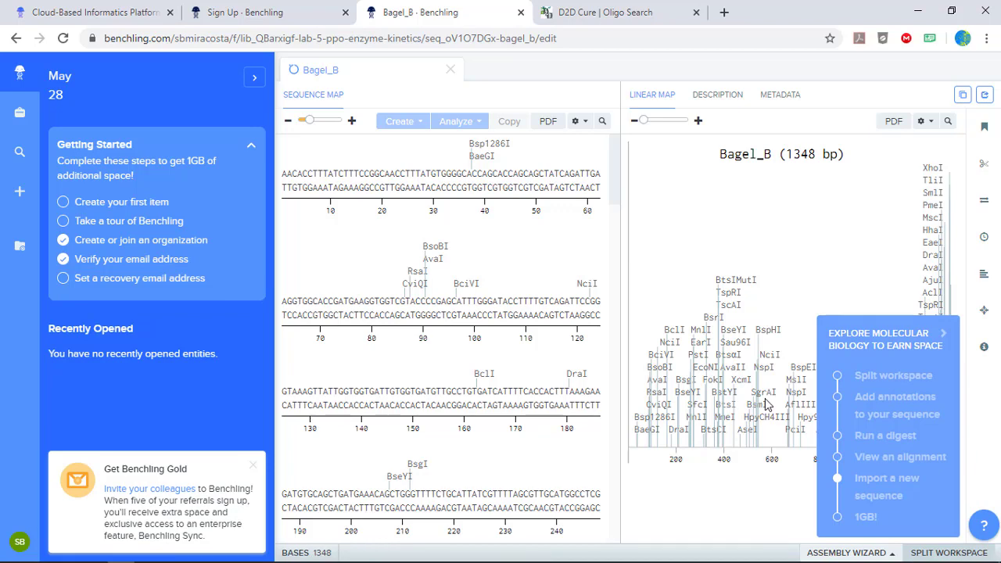
Join the split workspace panes and collapse the molecular biology tips and the home sidebar to widen the sequence map.
left_click(951, 555)
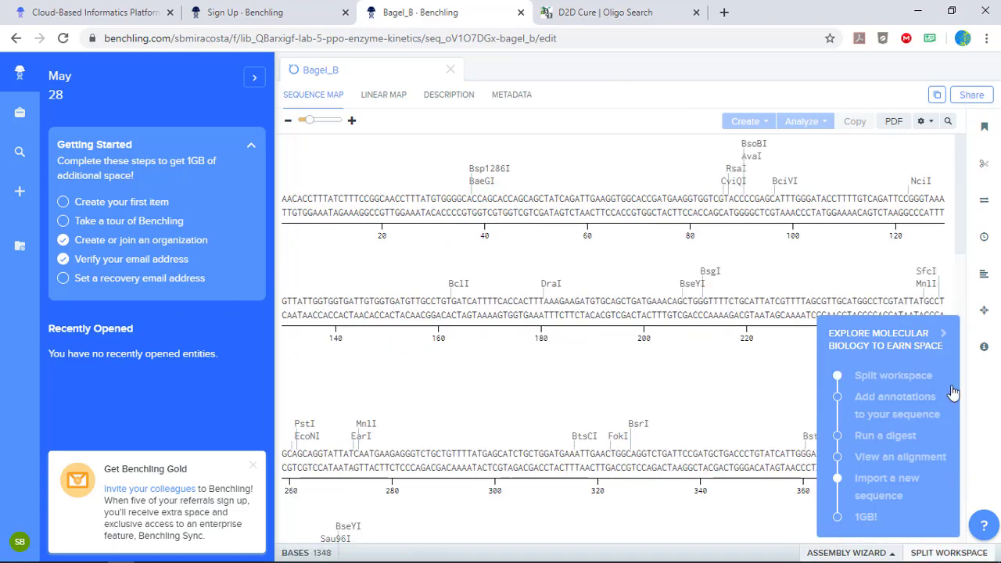
left_click(944, 334)
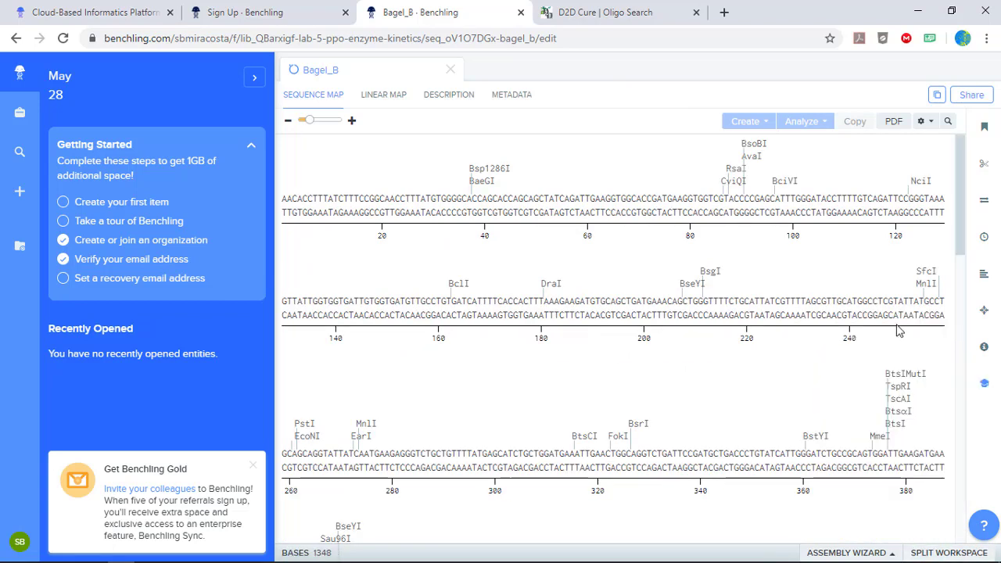
left_click(253, 81)
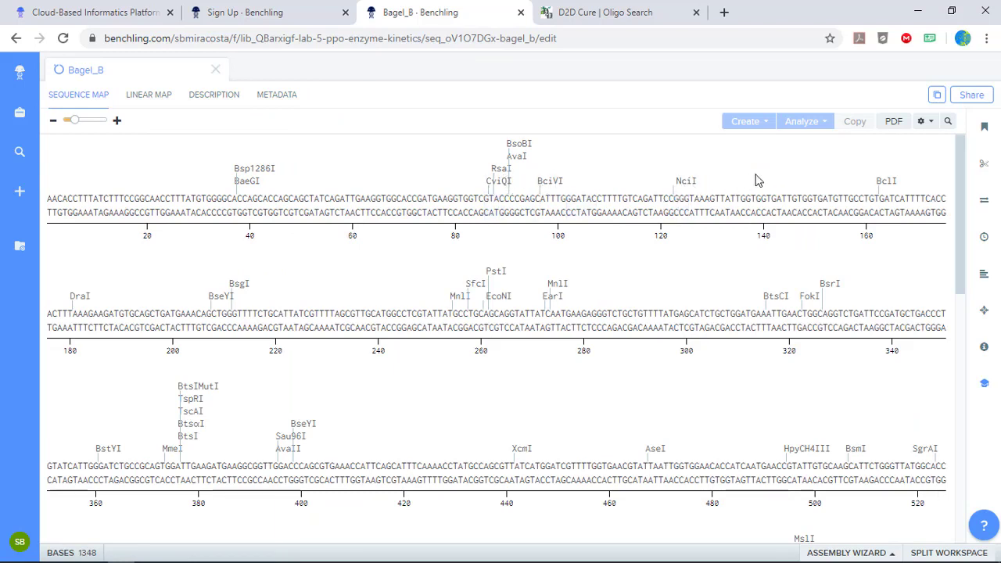
Set the cut sites visible on maps to None (except selected and compatible with them).
left_click(983, 163)
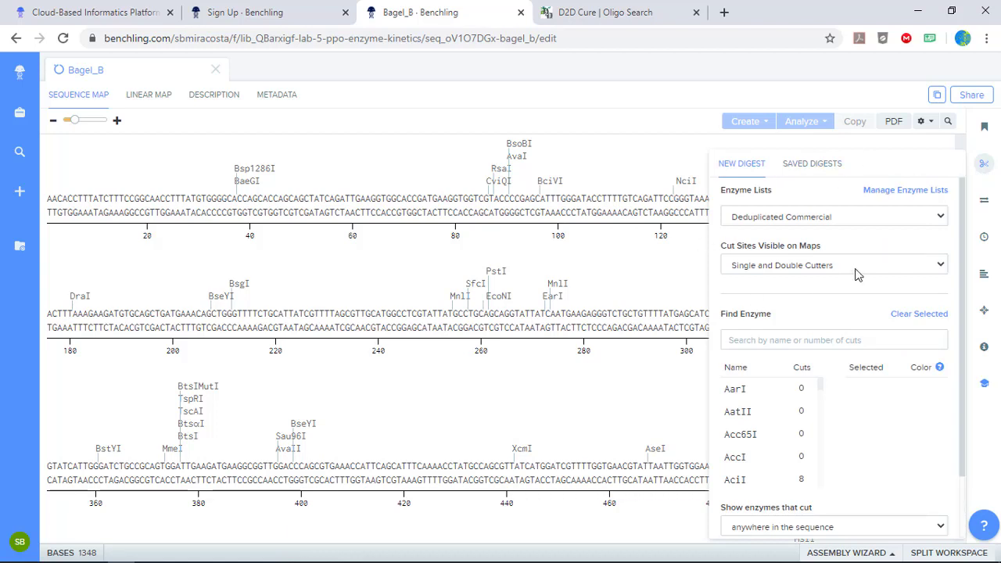
left_click(795, 269)
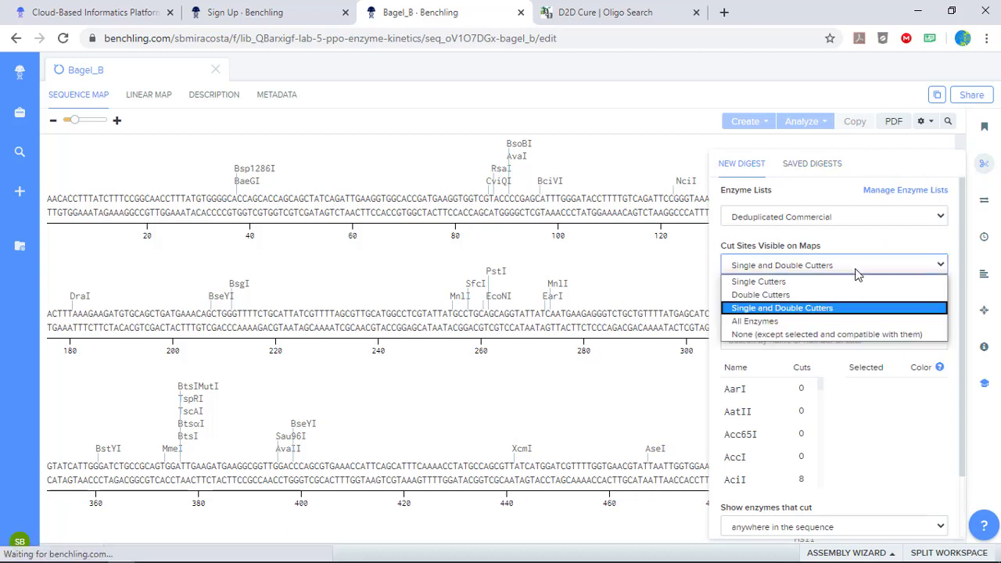
left_click(802, 335)
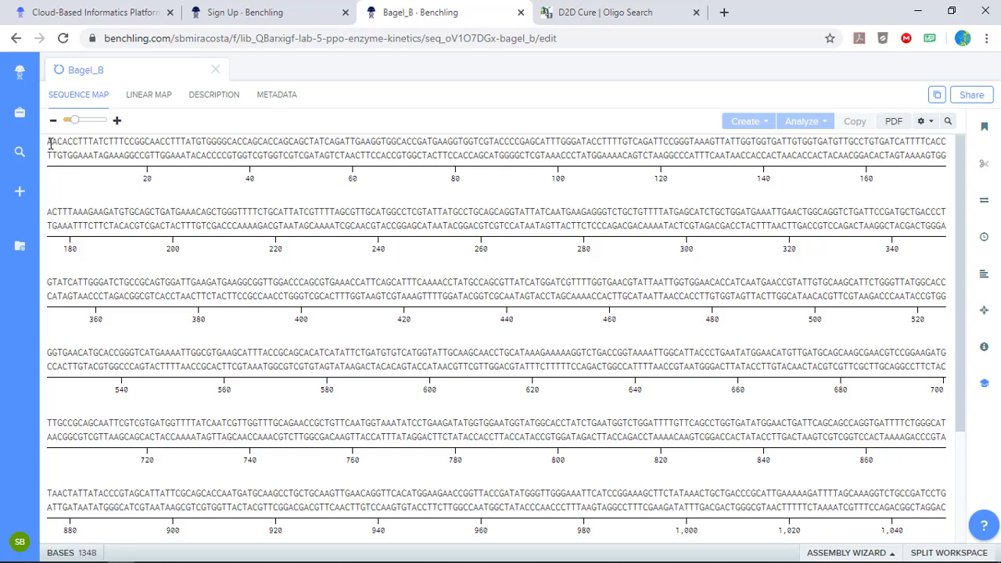
left_click_drag(47, 143, 160, 162)
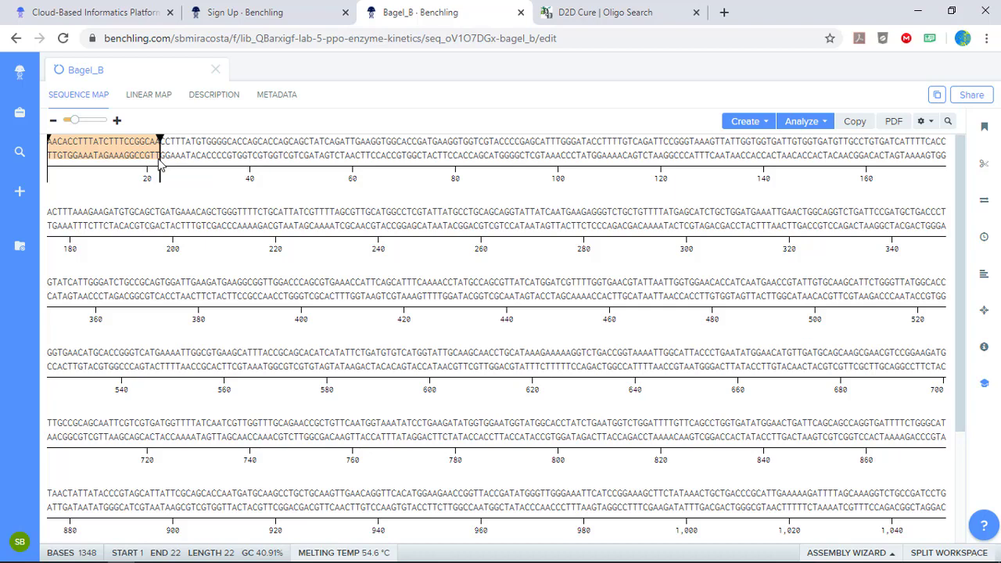
left_click(48, 145)
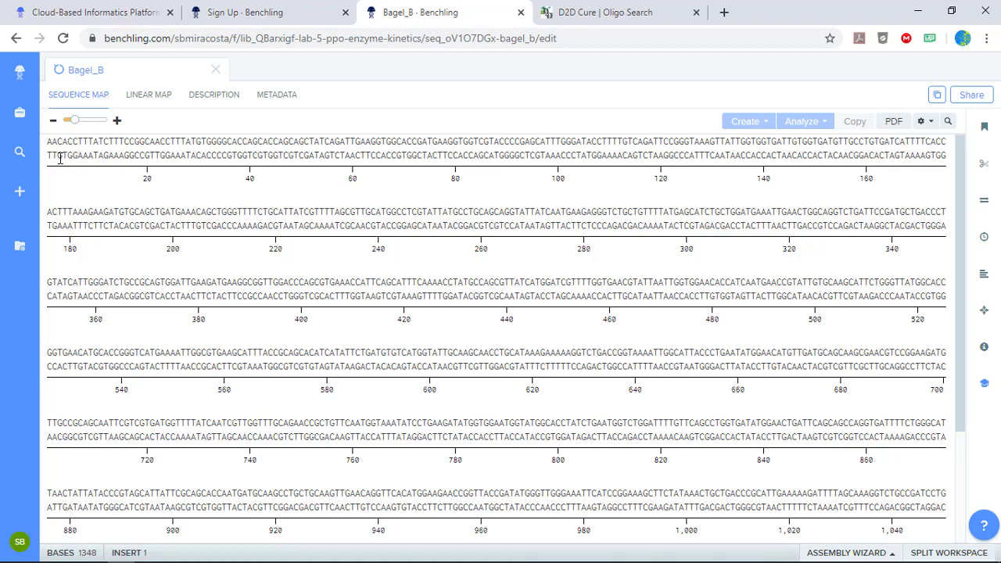
left_click_drag(49, 147, 309, 507)
Select the entire Bagel_B sequence and create a forward translation of it.
left_click(322, 319)
key("ctrl+a")
right_click(425, 226)
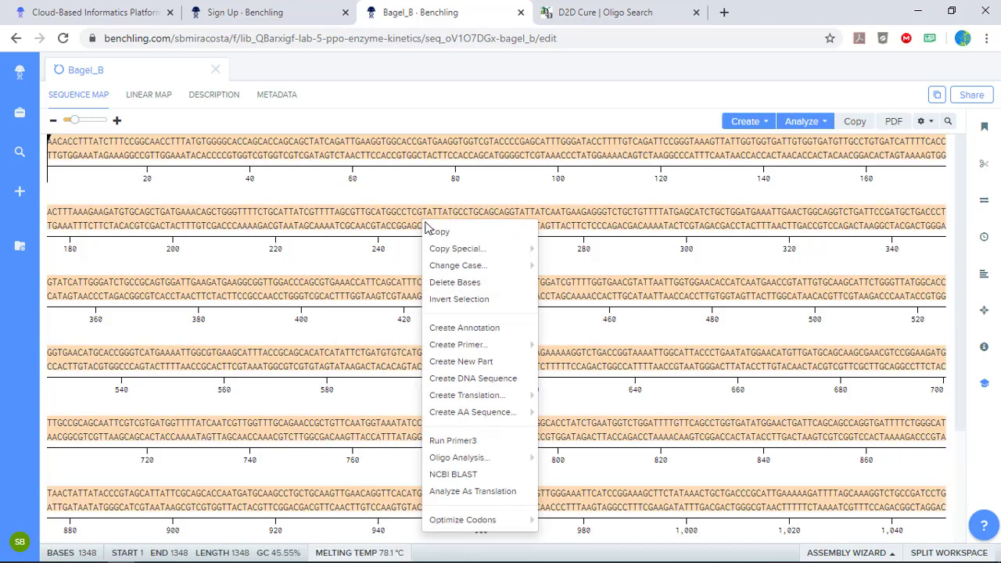
mouse_move(466, 395)
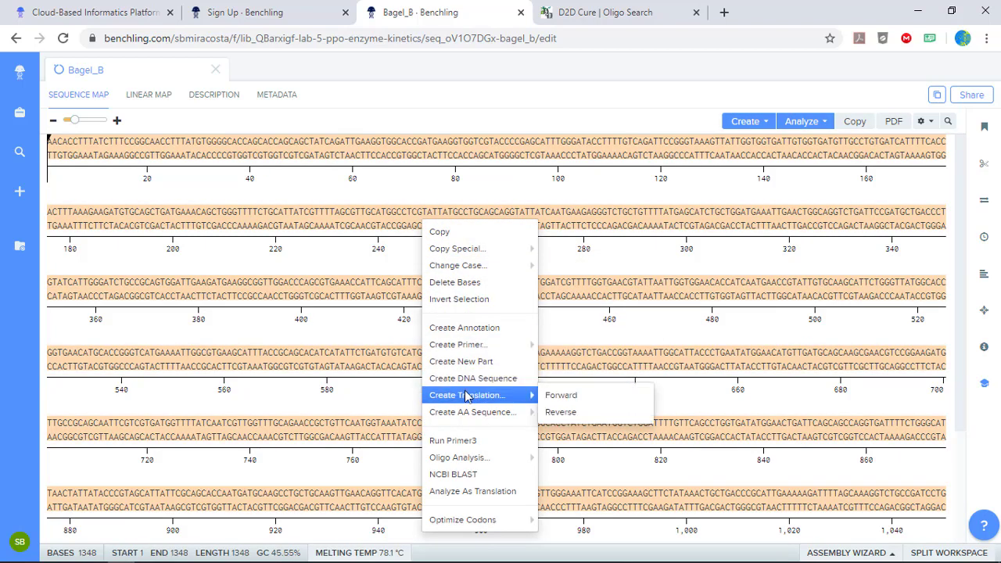
left_click(609, 398)
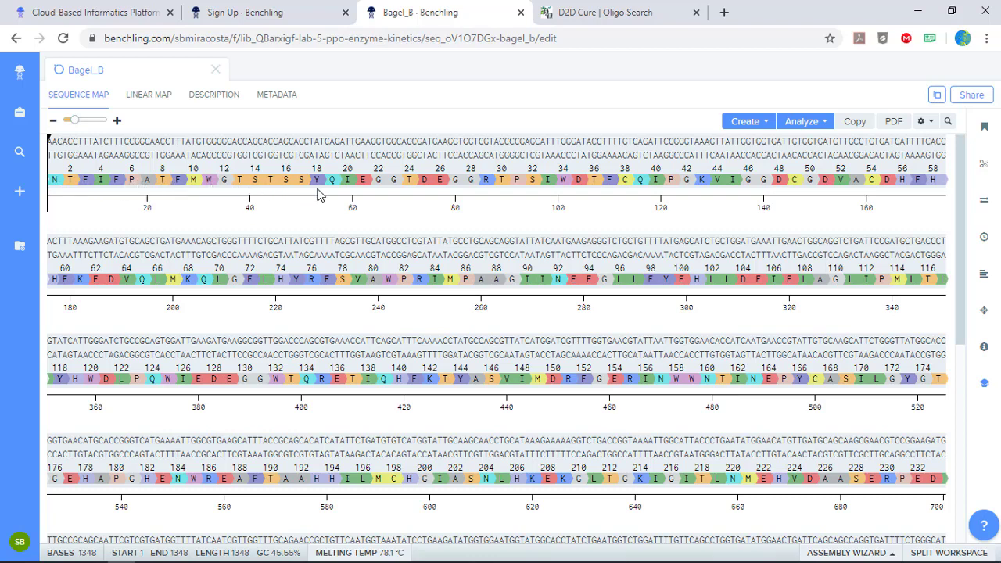
Examine the codons of amino acids 3, 4 and 5 in the translation and review the sequence map's display options.
left_click(89, 187)
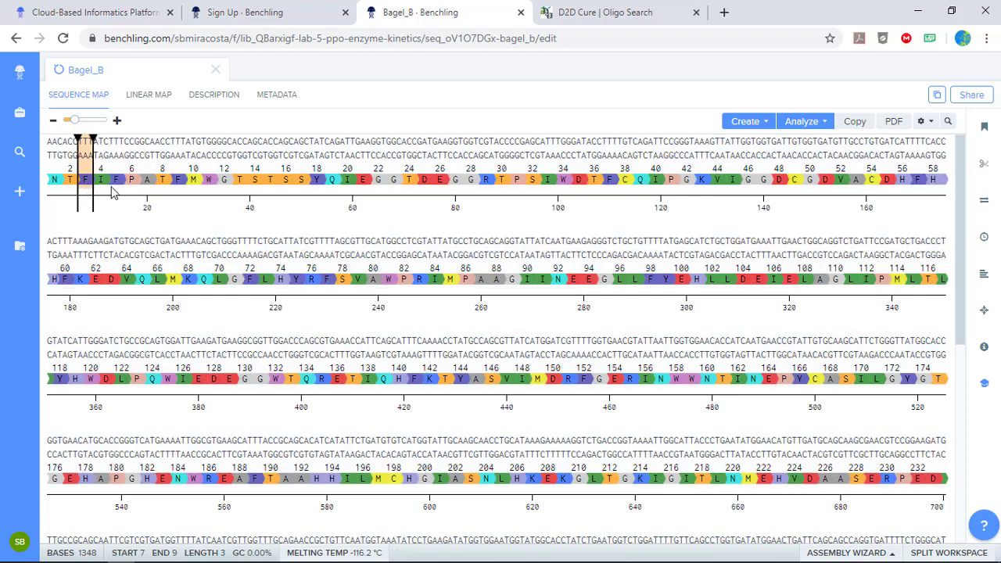
left_click(105, 186)
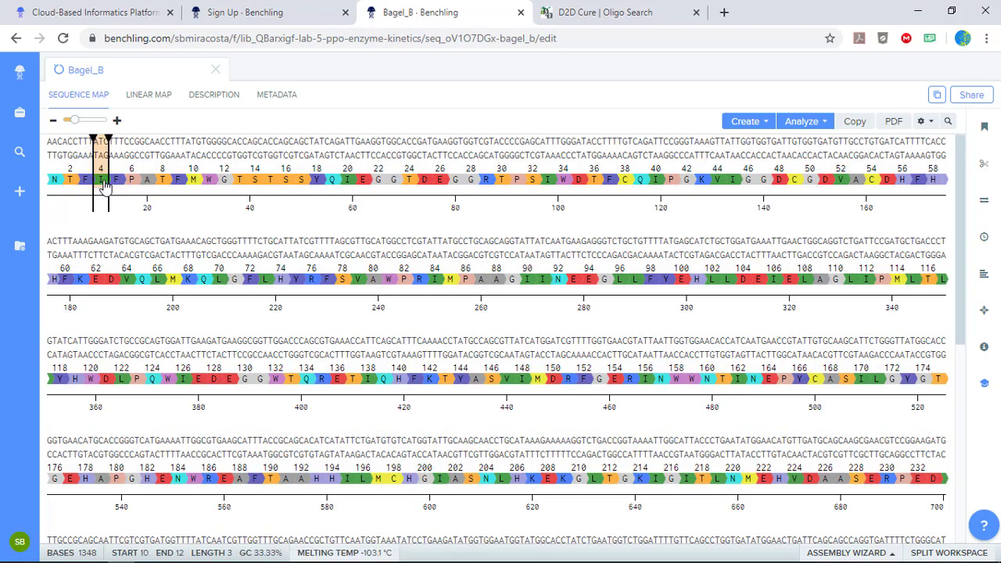
left_click(116, 182)
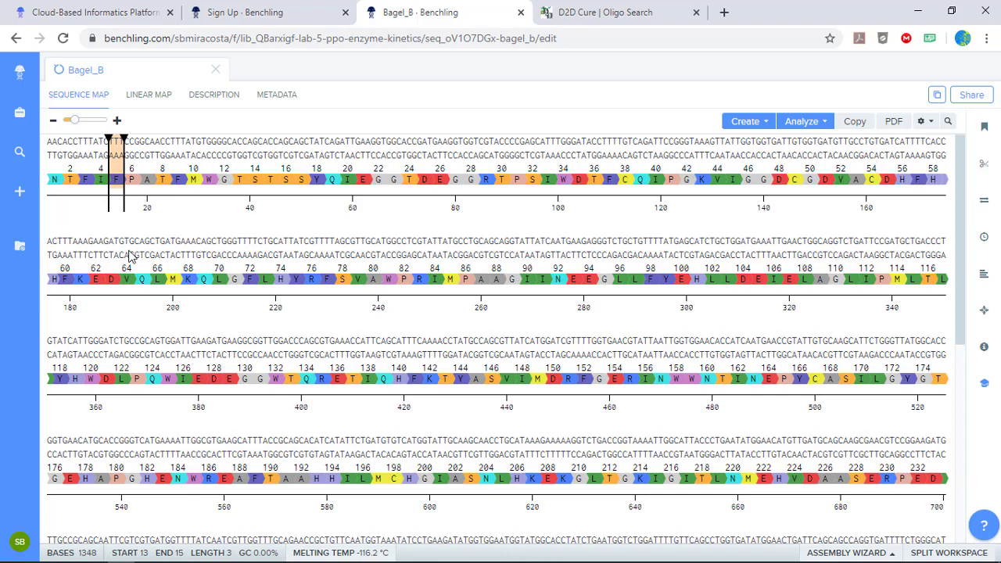
left_click(148, 173)
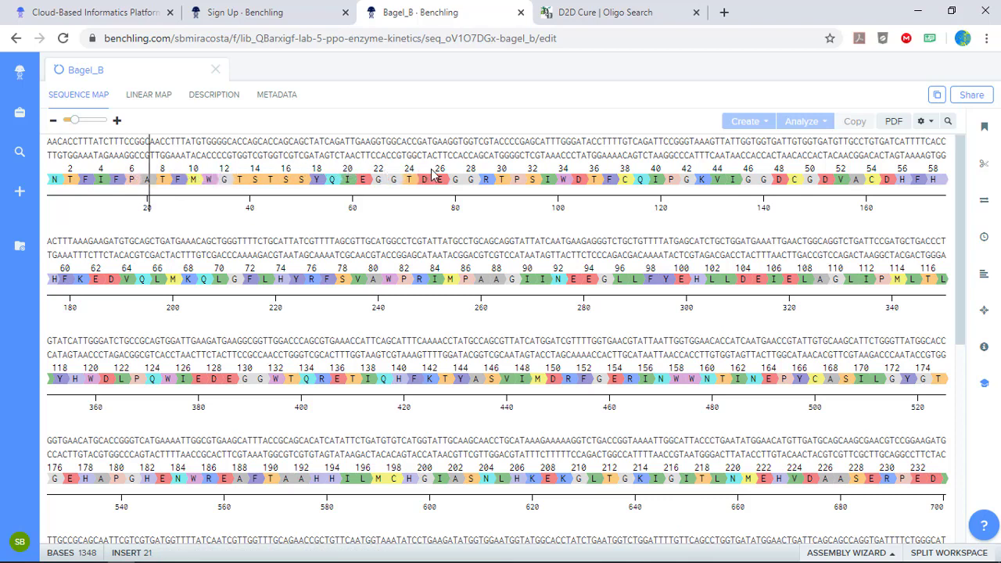
left_click(922, 123)
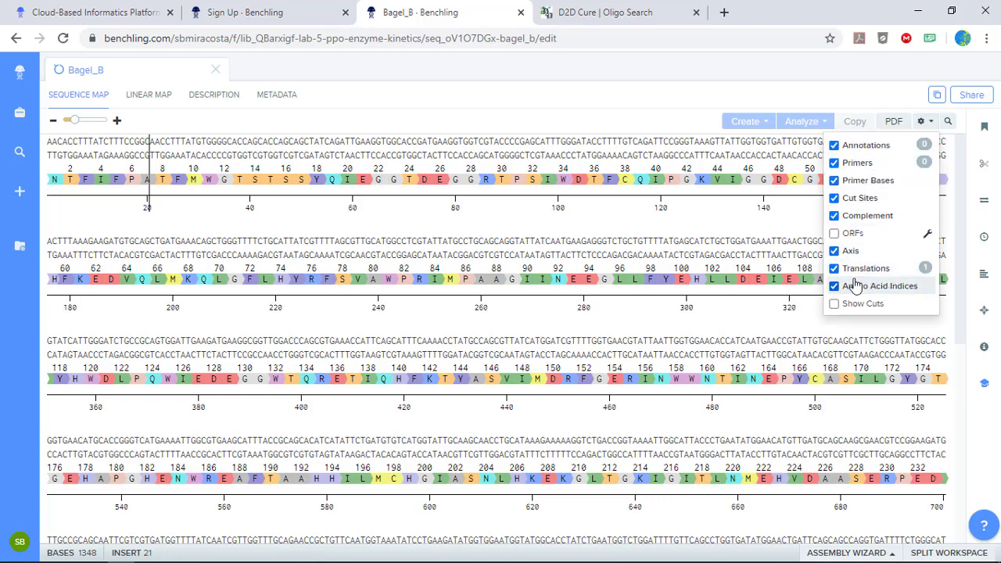
left_click(922, 124)
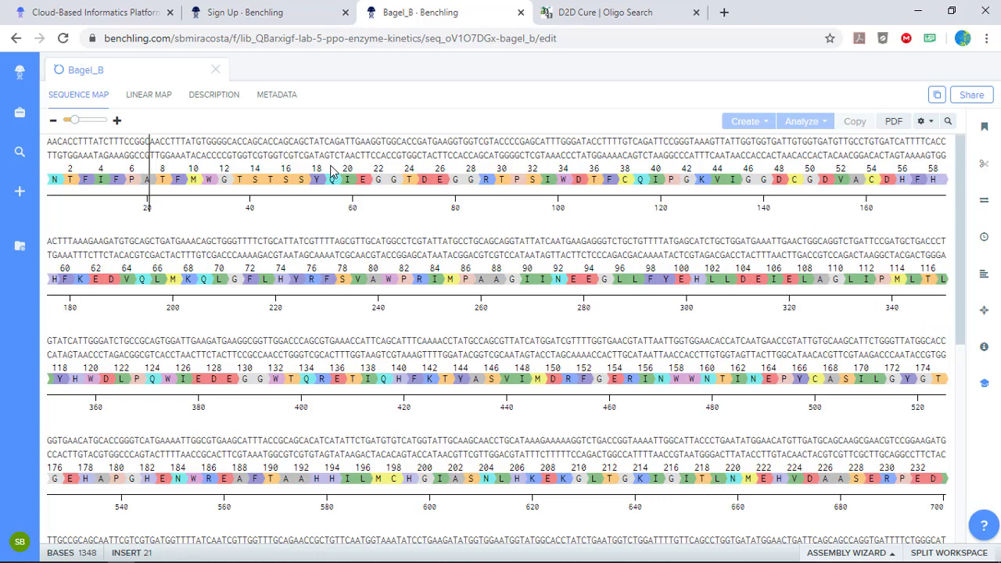
Select bases 4 to 36 around the alanine 7 codon and copy their DNA reverse complement.
left_click(144, 184)
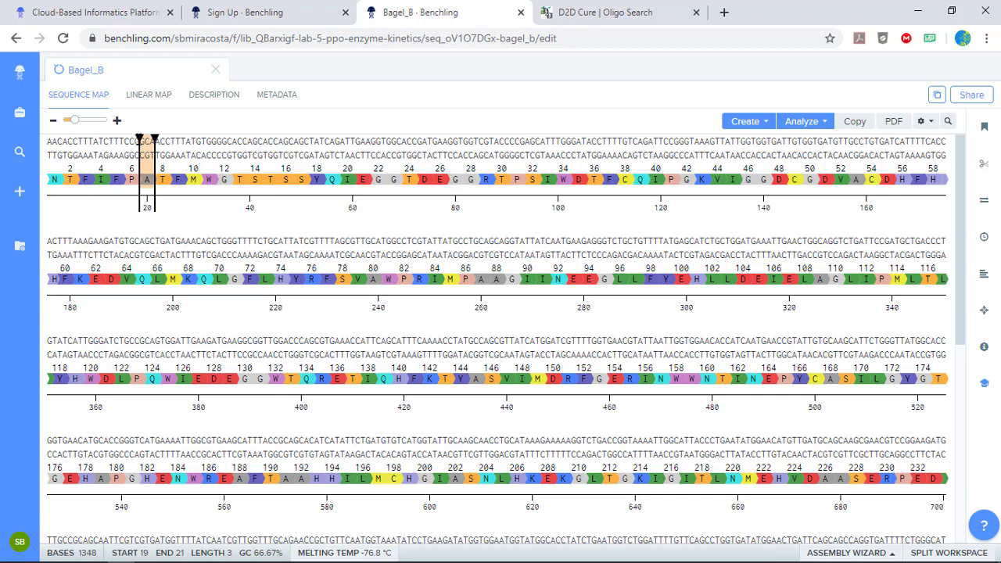
left_click_drag(139, 142, 66, 154)
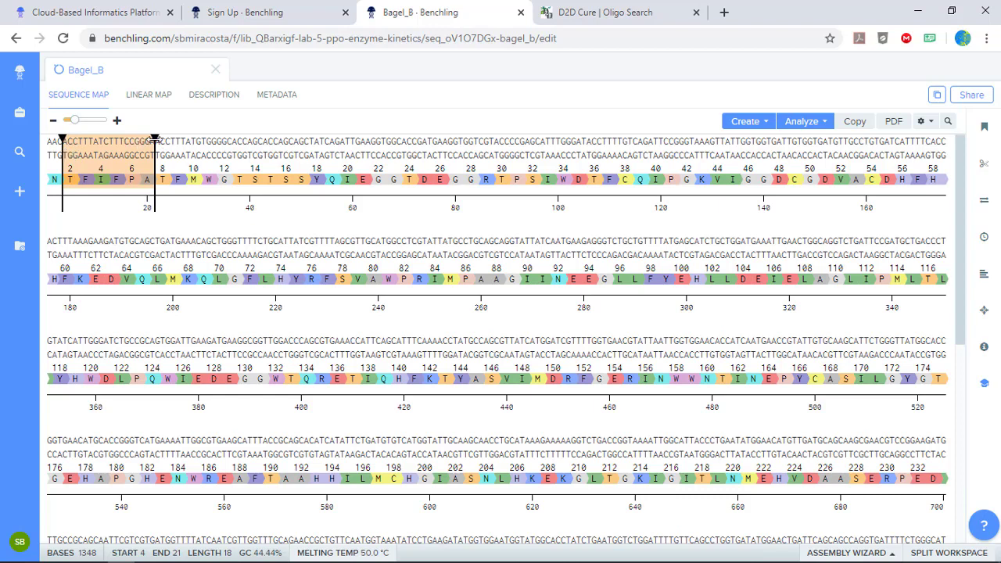
left_click_drag(154, 141, 232, 142)
right_click(141, 160)
mouse_move(171, 185)
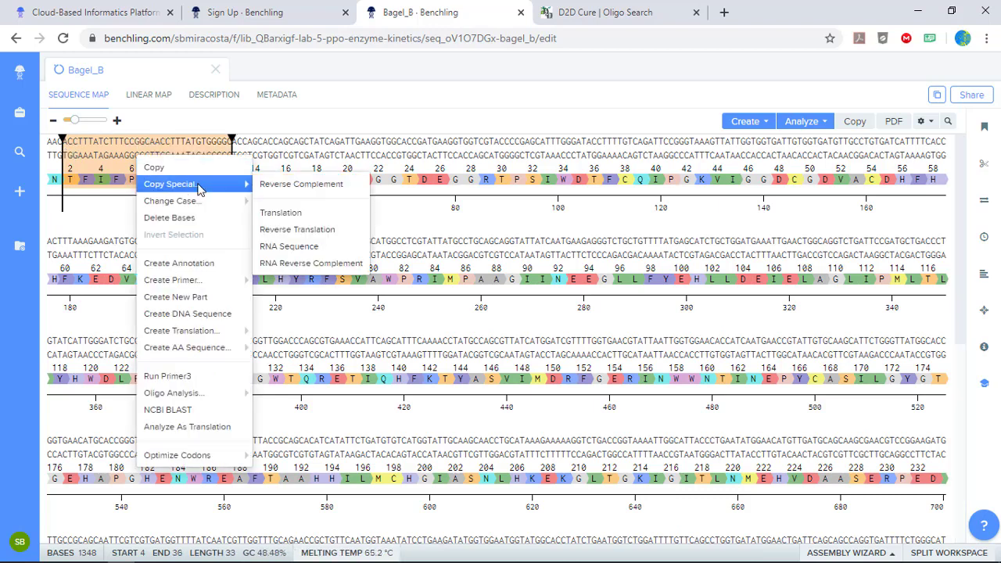
left_click(349, 190)
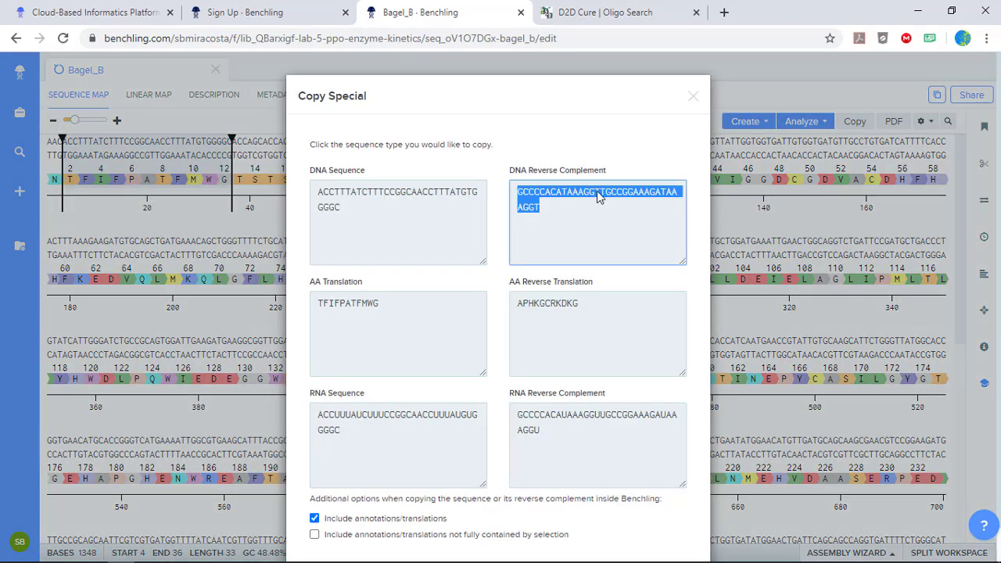
key("ctrl+c")
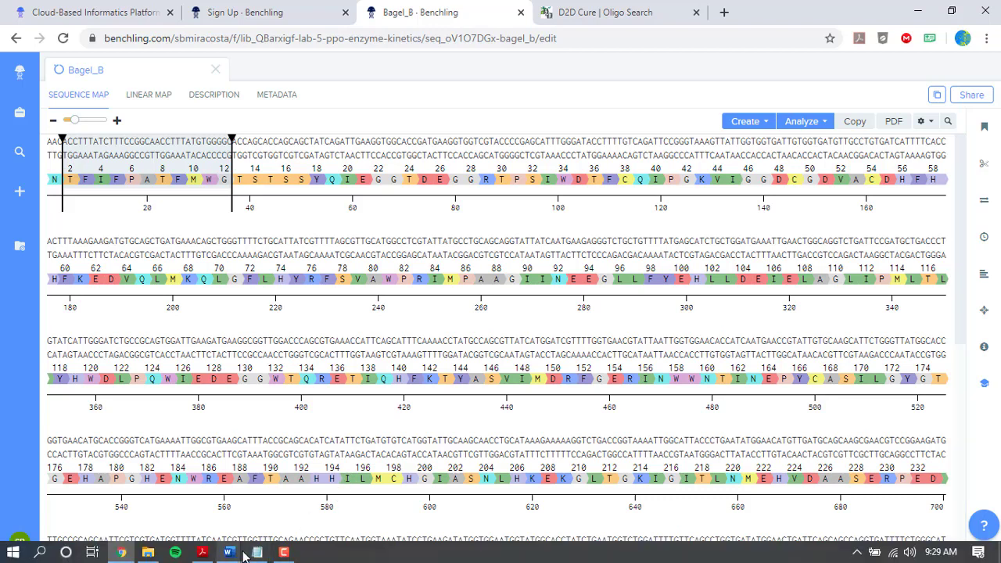
Switch to Notepad, paste the reverse complement into the blank document and save it as BglB oligo.
left_click(258, 554)
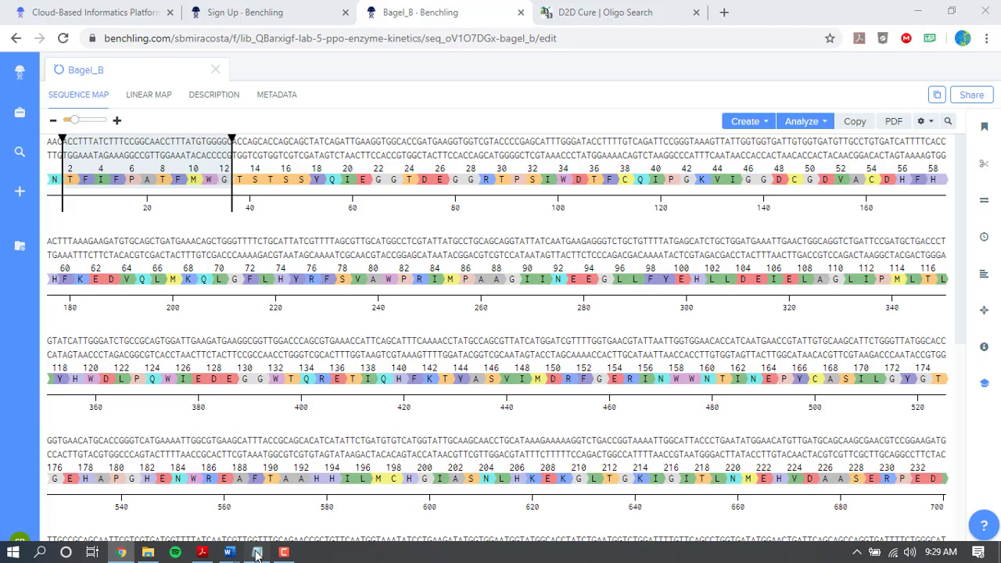
left_click(255, 553)
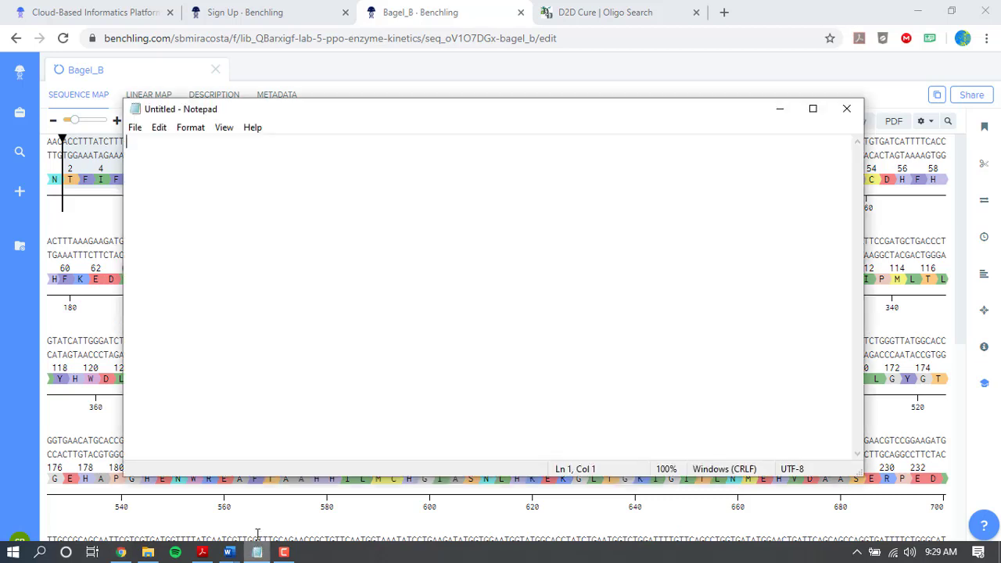
right_click(205, 151)
left_click(138, 213)
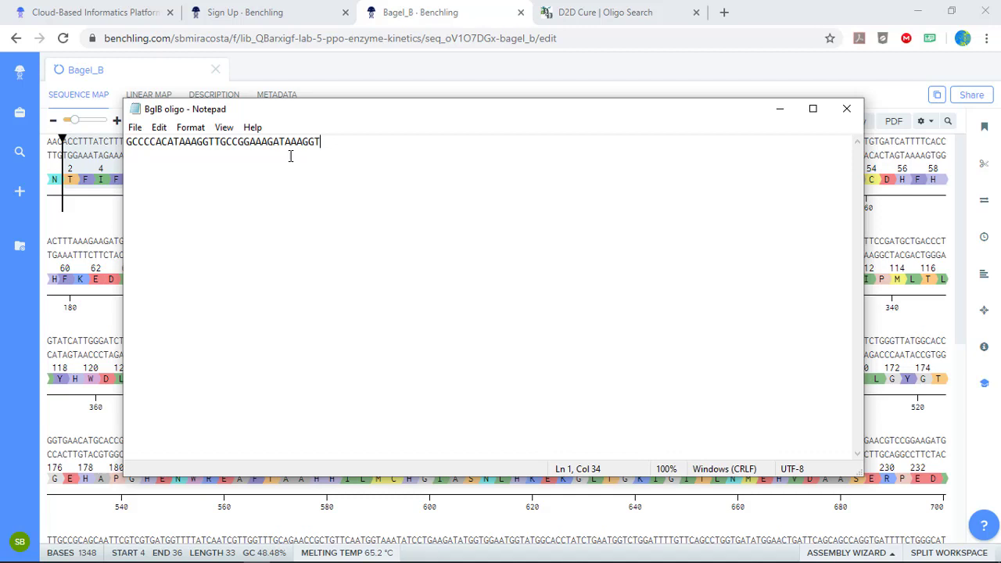
Replace the G at position 17 of the oligo with a lowercase t, changing the TGC codon to TtC.
left_click_drag(214, 142, 232, 142)
left_click(226, 141)
key("BackSpace")
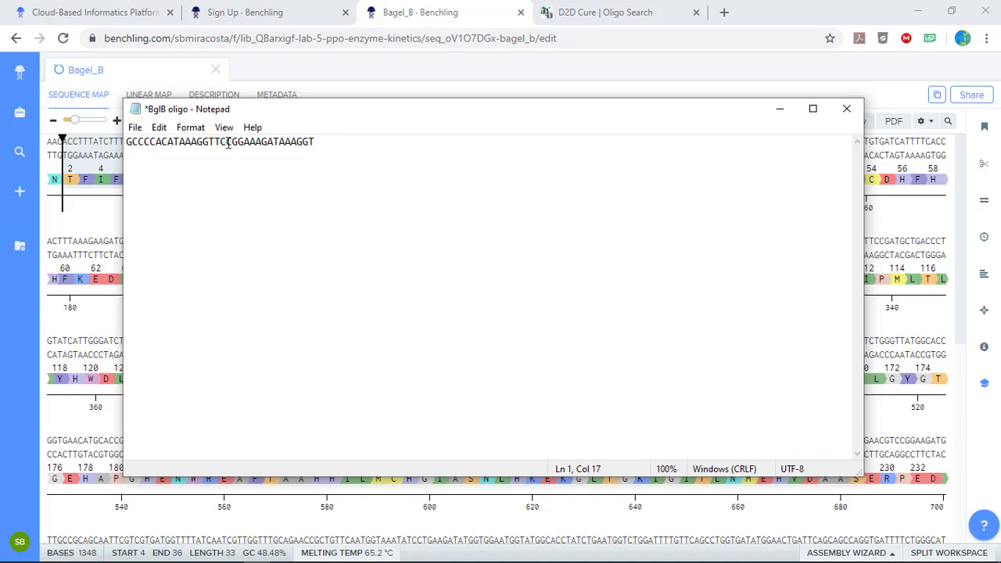
type("T")
left_click_drag(215, 141, 232, 142)
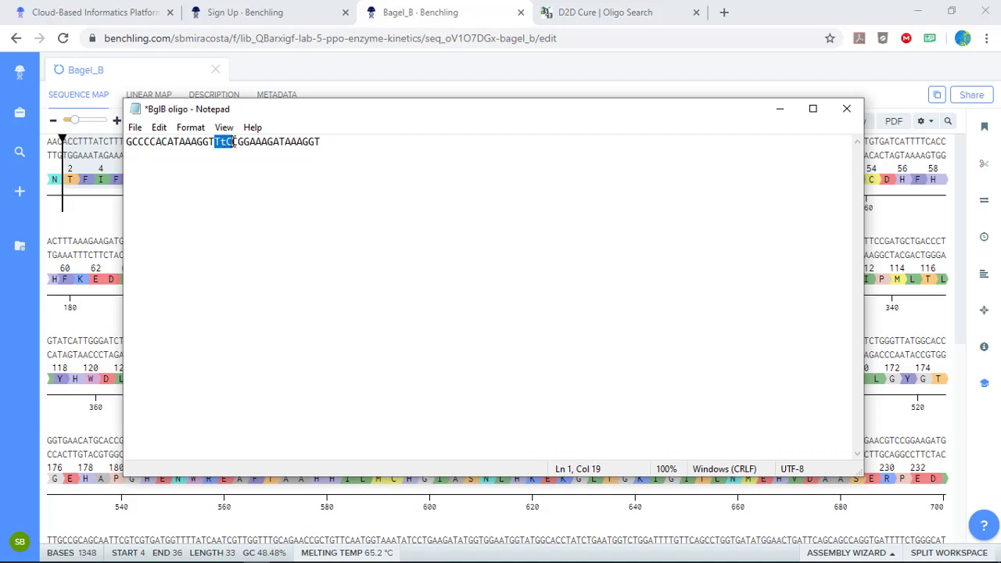
Save the edited oligo as a separate text file named Mutated A7E BglB oligo.
left_click(135, 128)
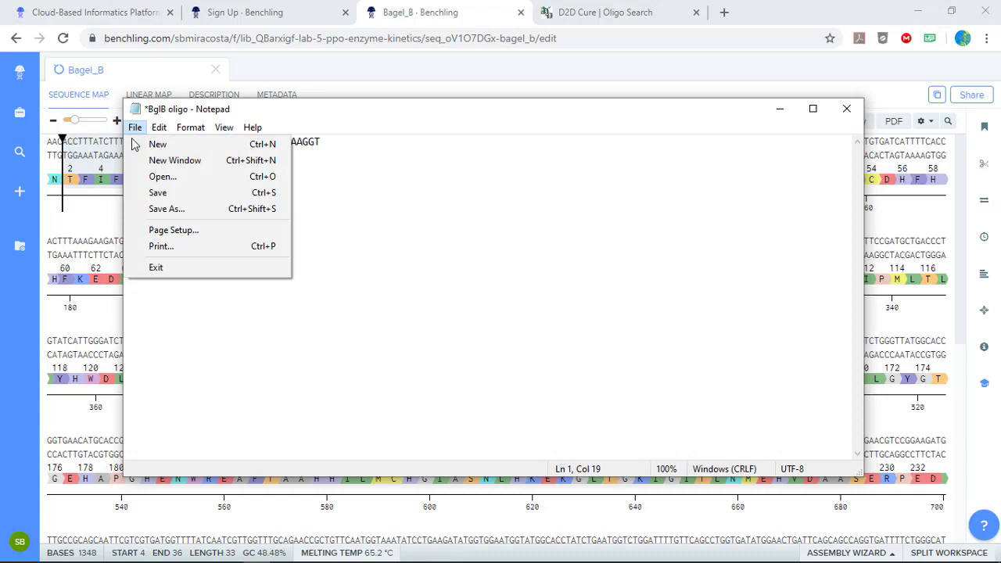
left_click(171, 208)
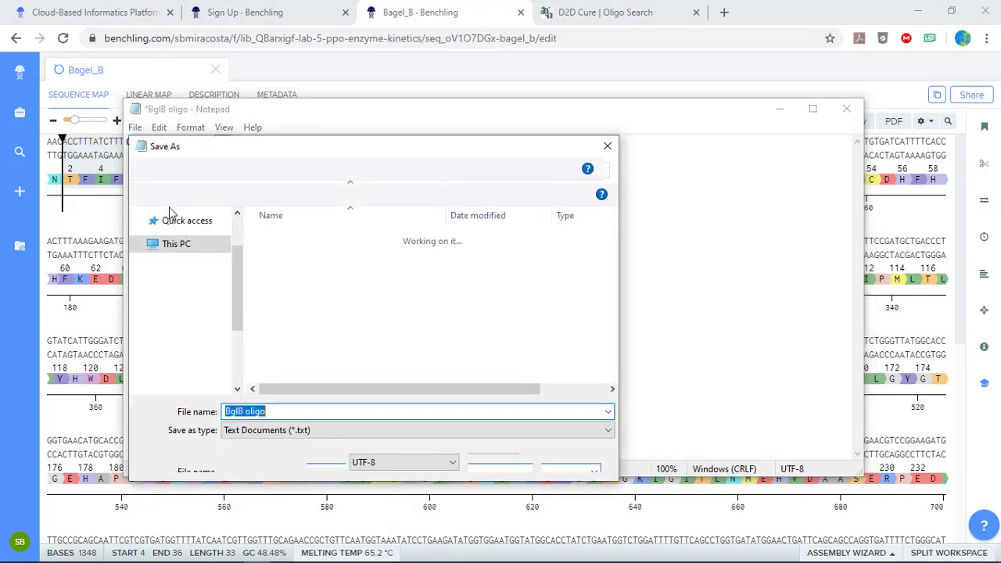
left_click(226, 413)
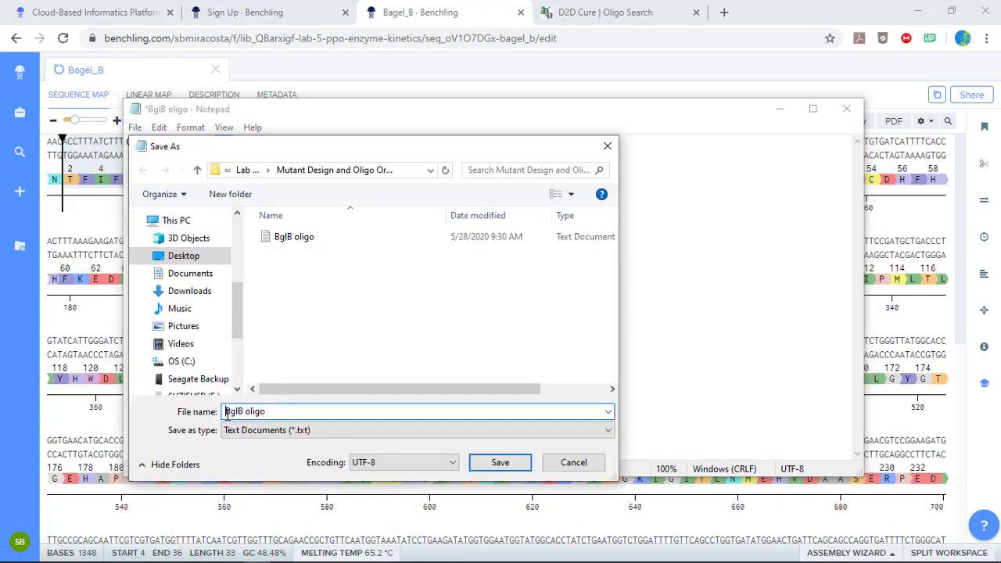
type("Mutated A7E")
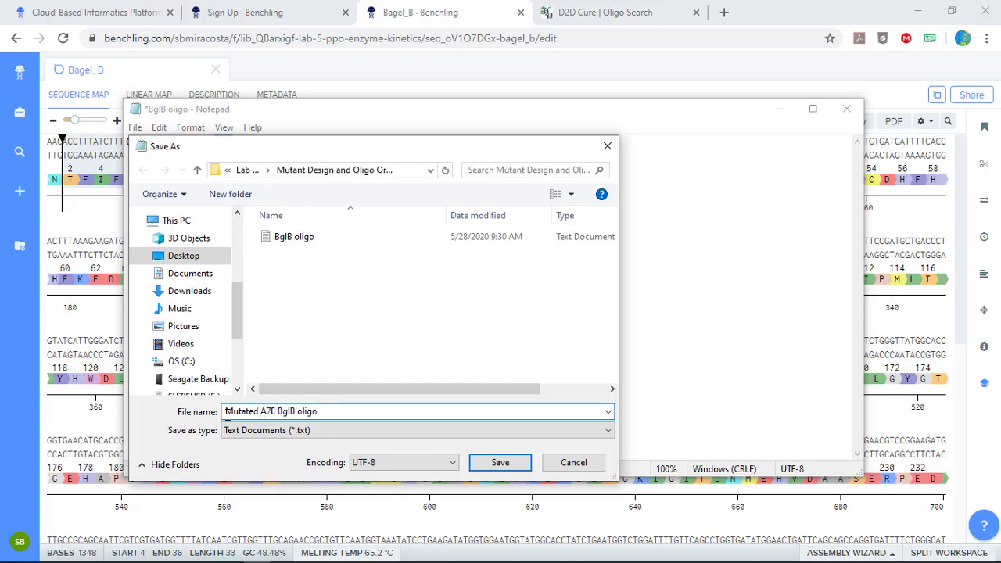
left_click(499, 464)
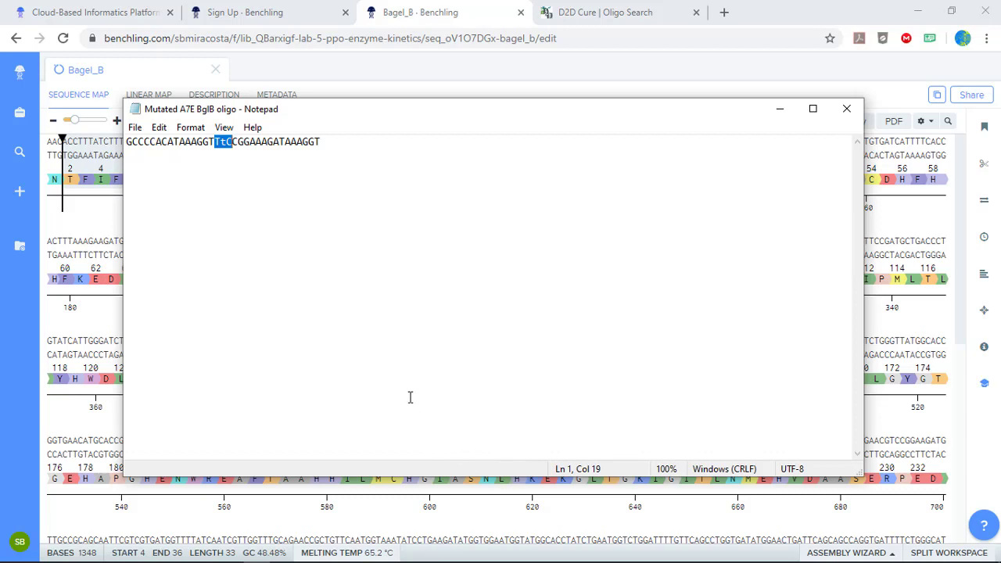
Switch back to Benchling and copy the entire Bagel_B sequence to a new DNA in the BglB folder, including annotations, translations, primers and tags.
left_click(83, 223)
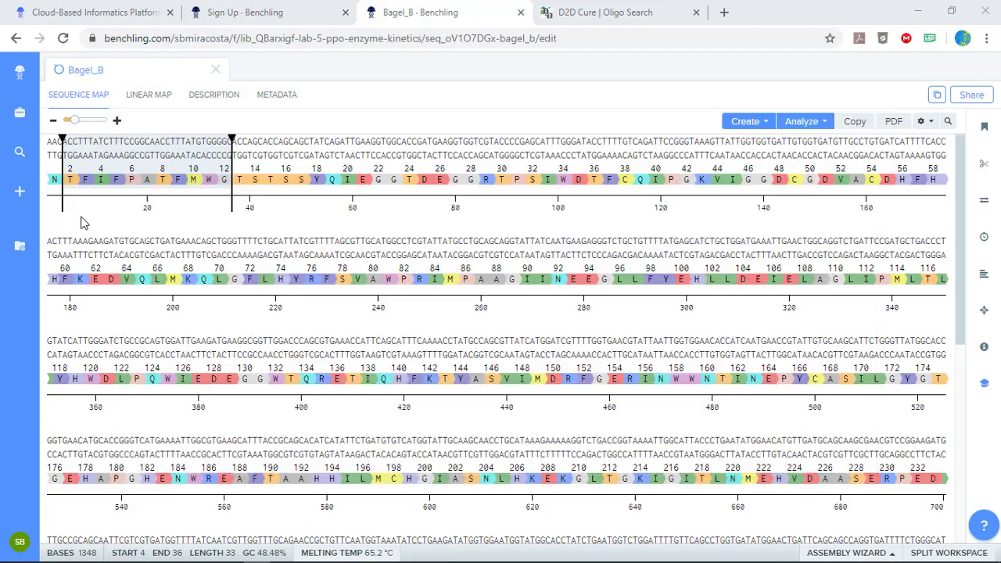
left_click(244, 195)
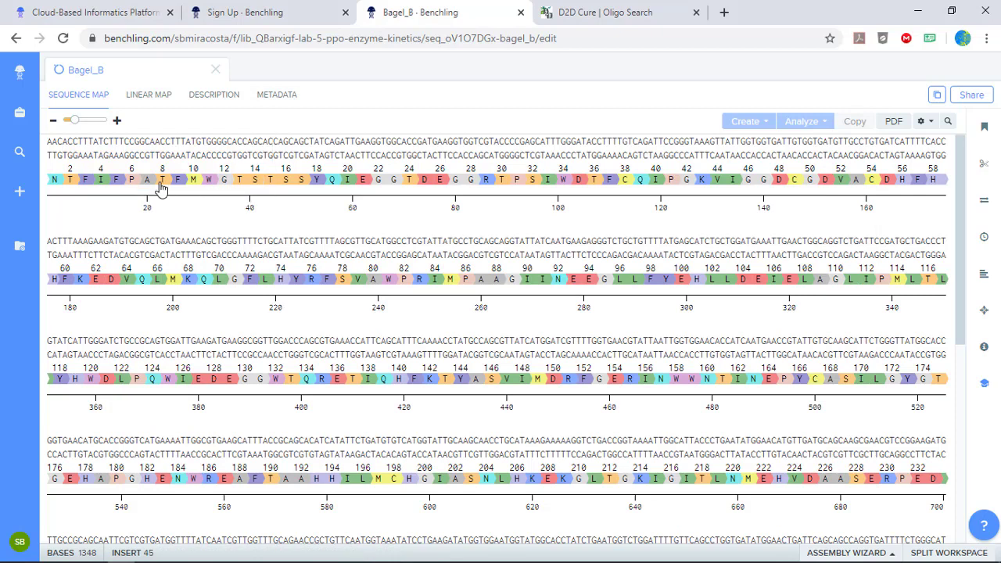
key("ctrl+a")
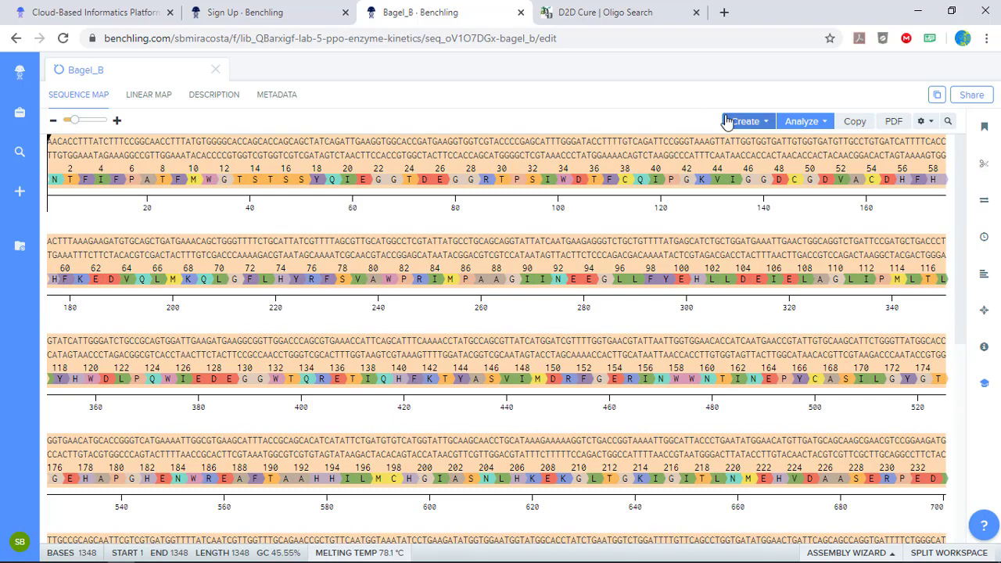
left_click(764, 125)
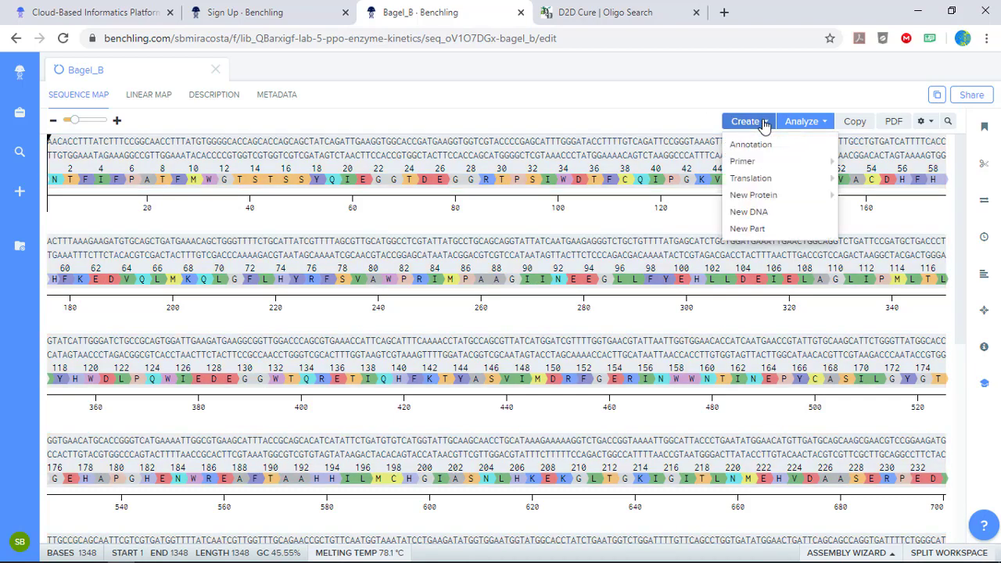
left_click(759, 214)
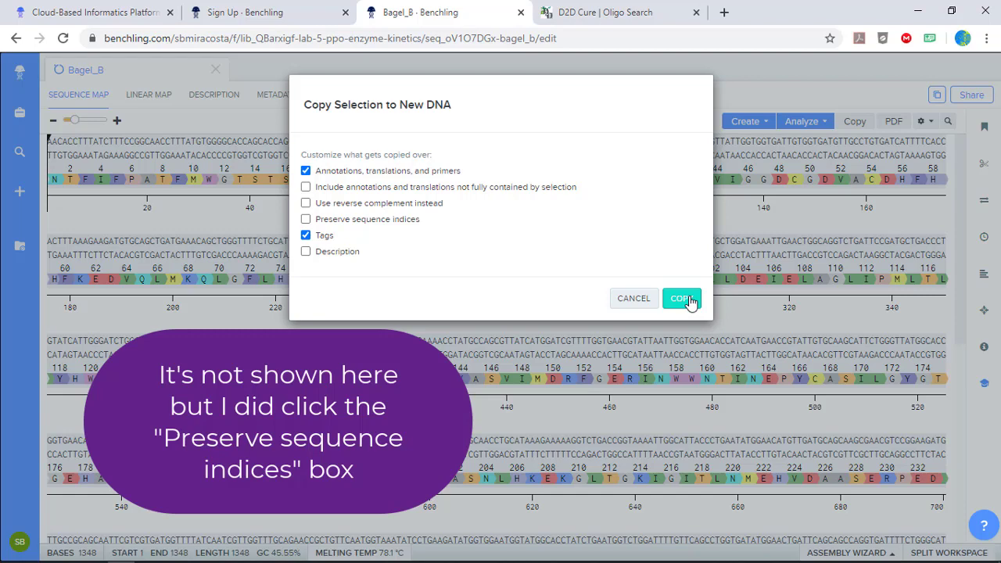
left_click(680, 300)
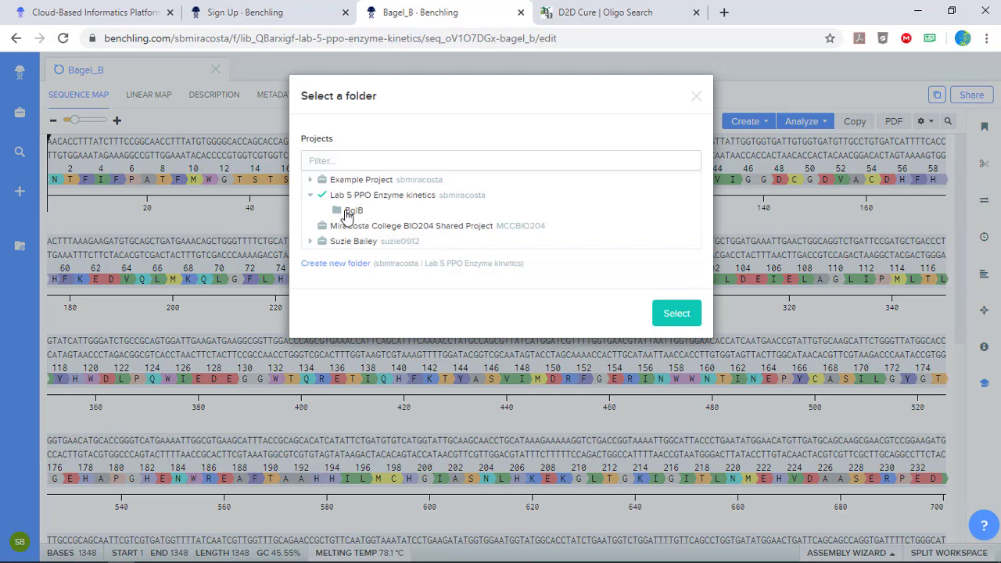
left_click(349, 216)
left_click(678, 314)
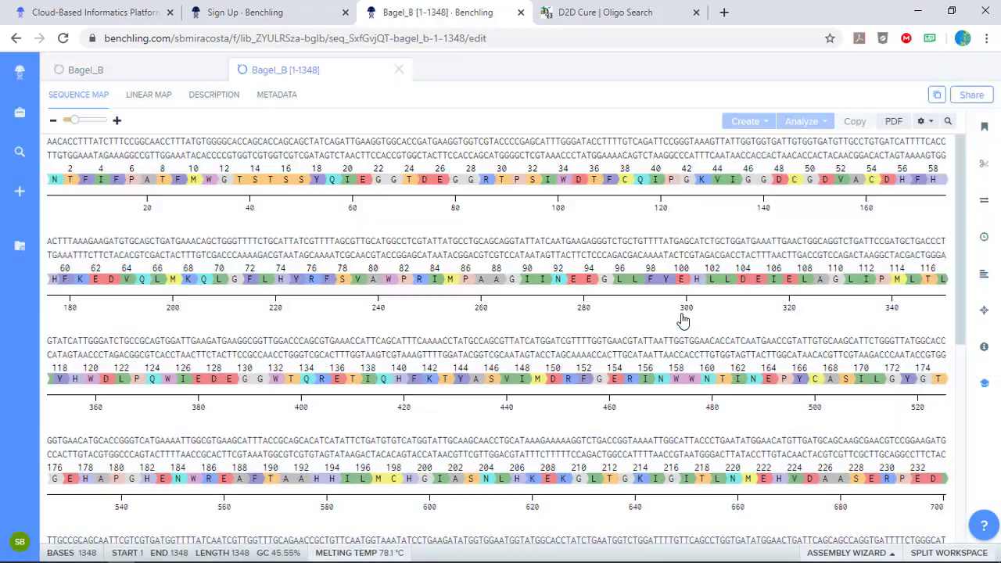
Rename the copied sequence to Mutated A7E Bagel_B [1-1348] in its metadata.
left_click(277, 95)
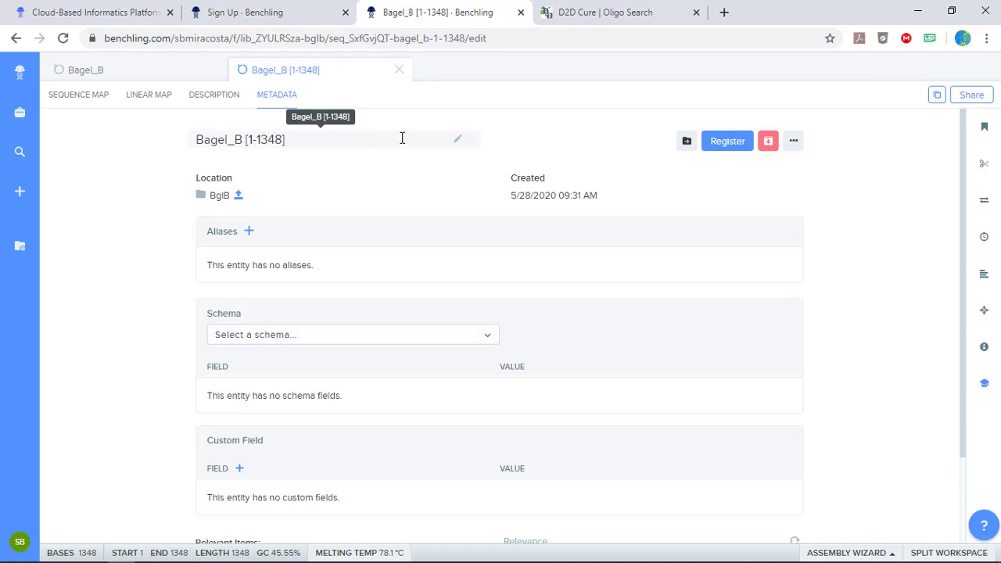
left_click(457, 147)
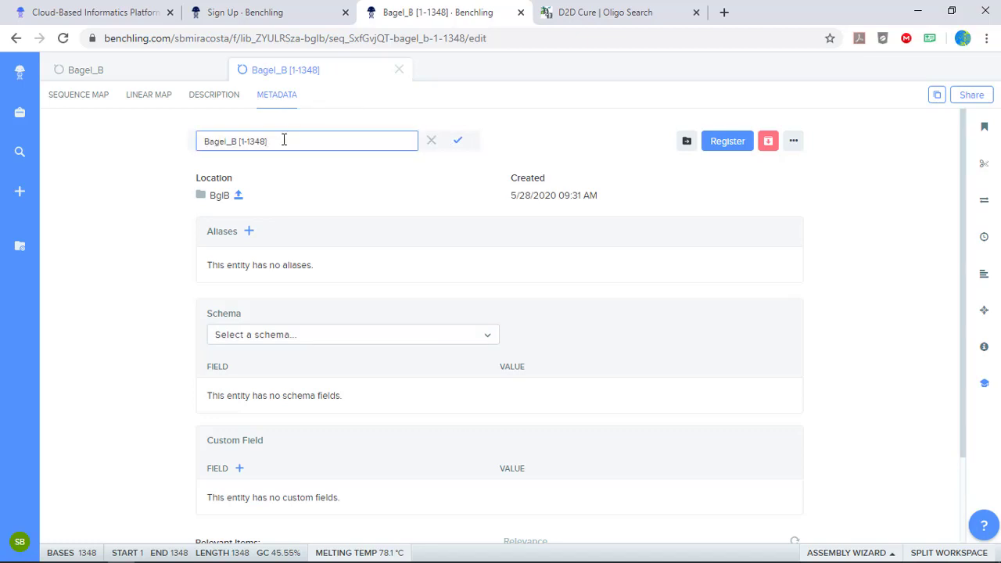
left_click(205, 144)
type("Mutated A7E")
left_click(461, 149)
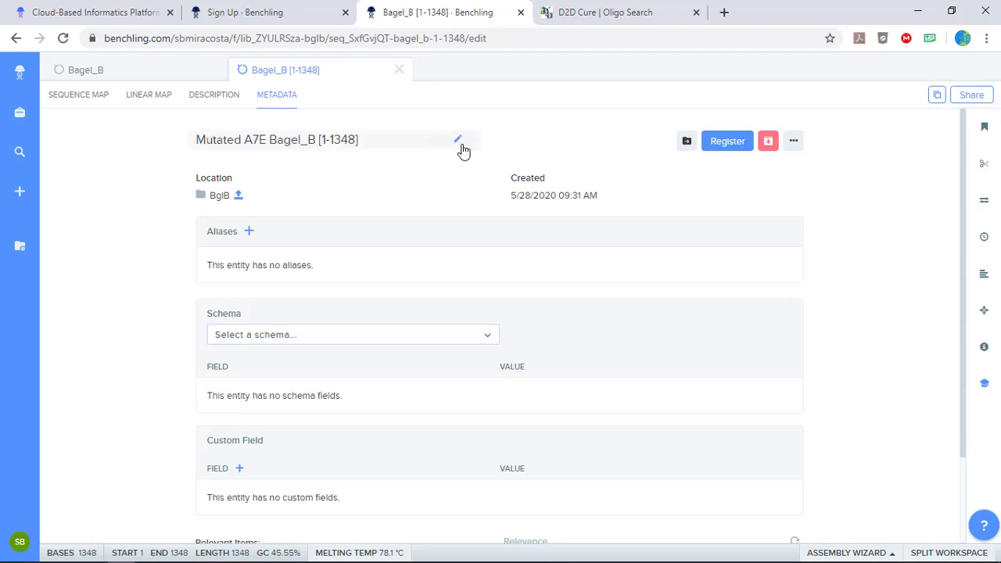
Replace base 20 in the alanine 7 codon with a lowercase a on the sequence map and select the edited codon.
left_click(88, 96)
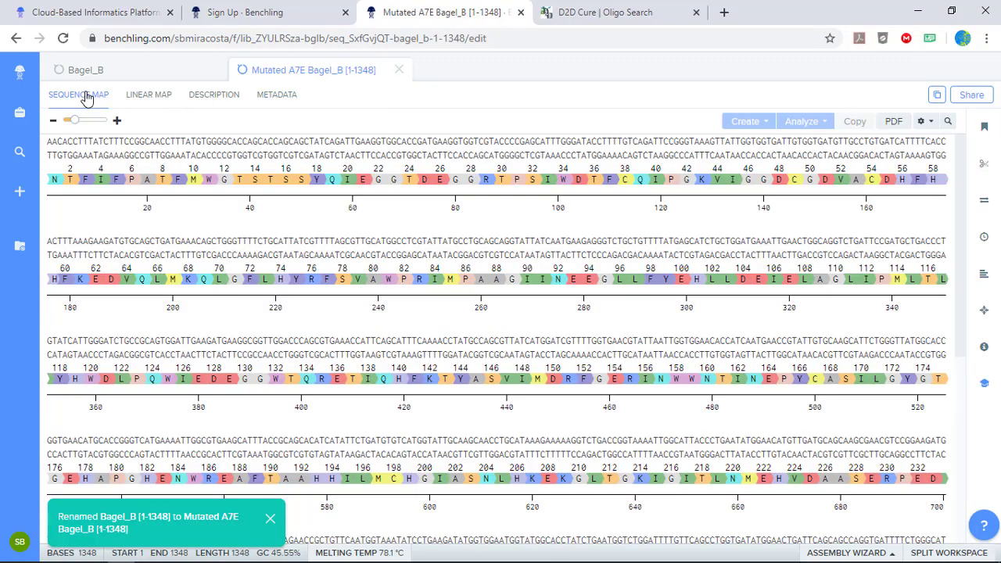
left_click(147, 179)
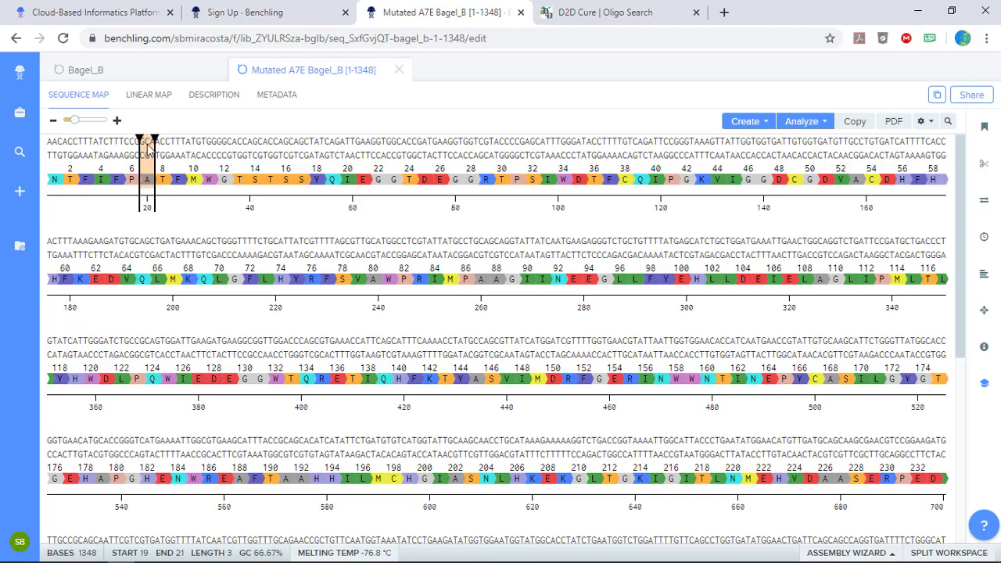
left_click(148, 151)
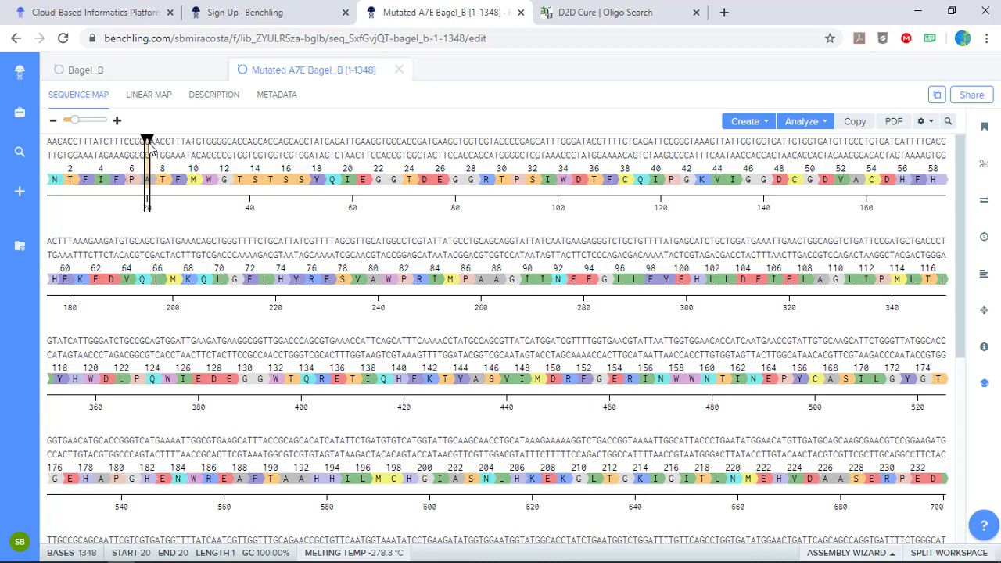
type("a")
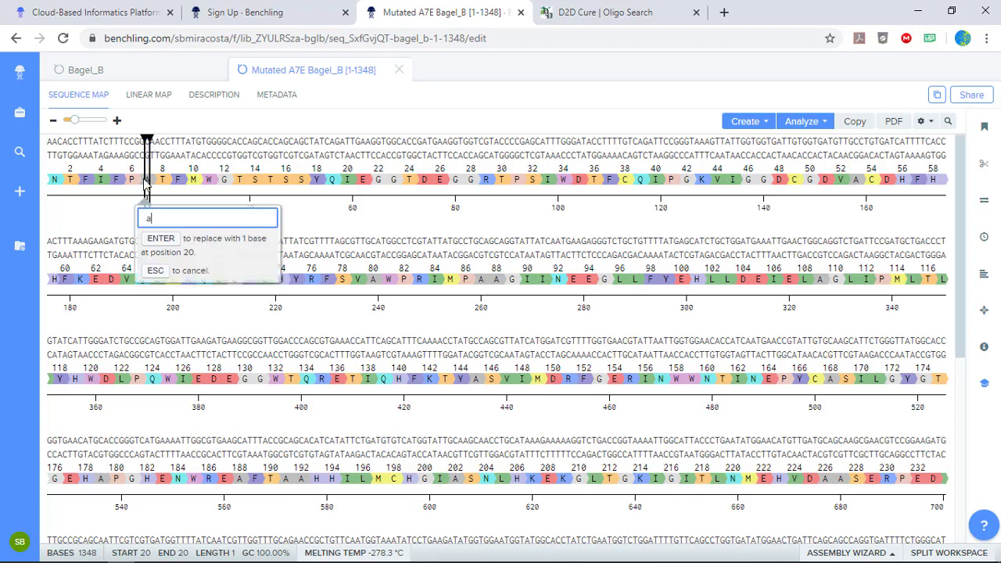
left_click(161, 239)
left_click(161, 242)
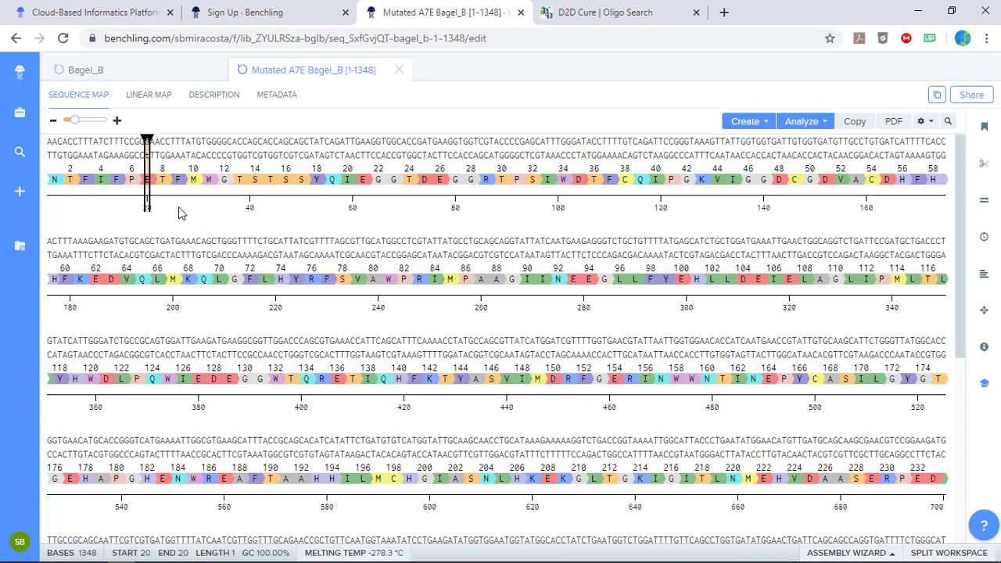
left_click(146, 182)
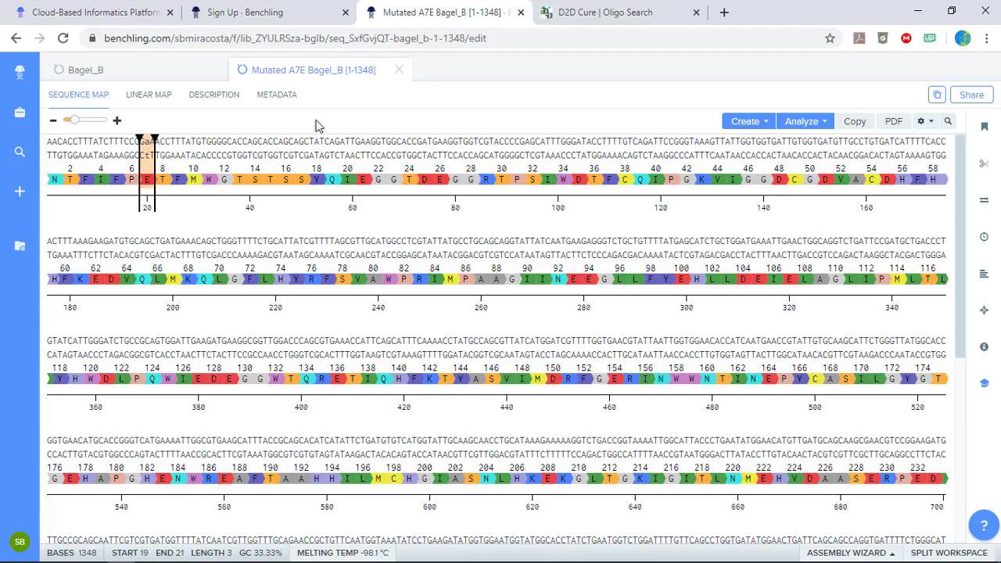
Switch to the D2D Cure Oligo Search page and search for the primer of enzyme variant A7E.
left_click(618, 15)
left_click(467, 222)
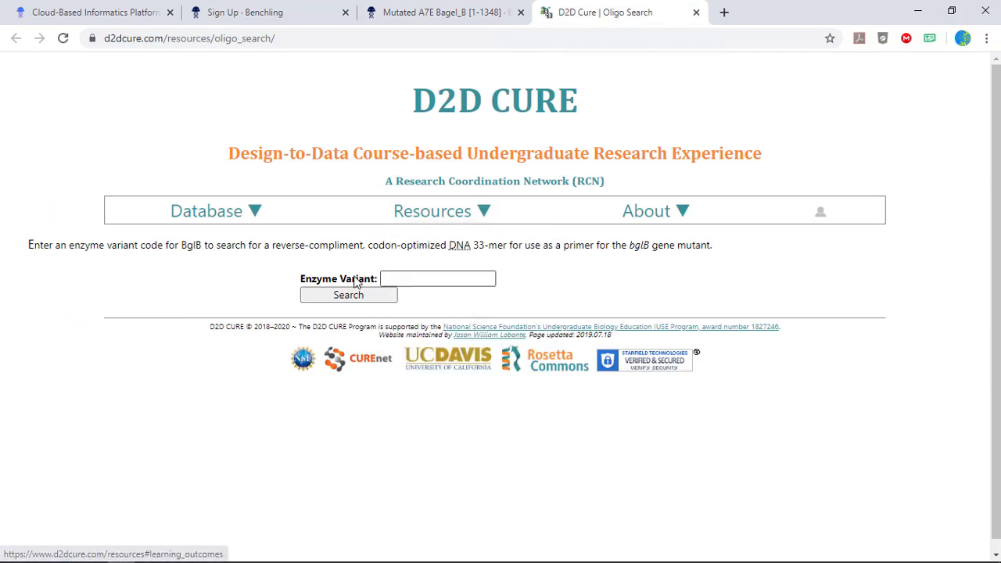
left_click(421, 277)
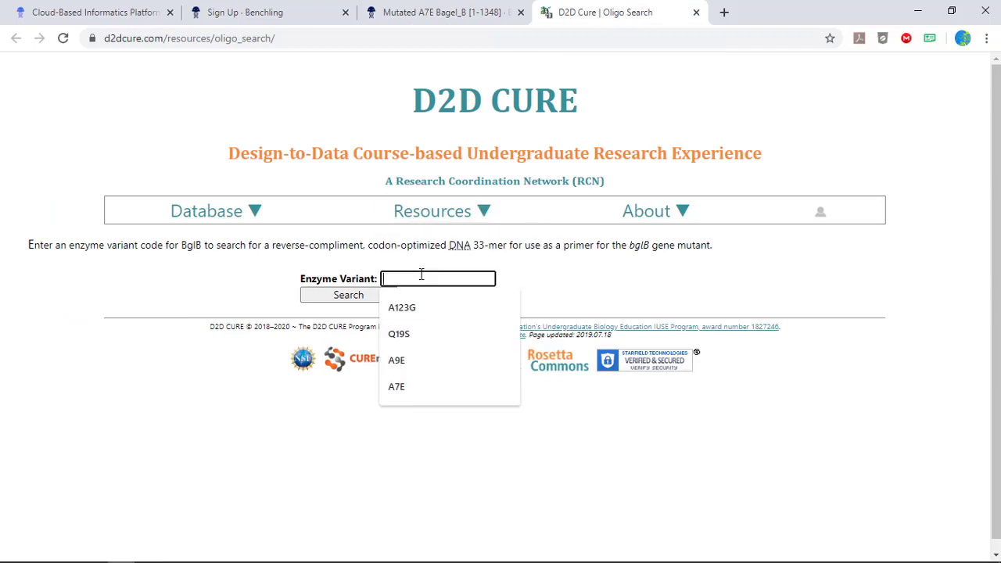
type("7E")
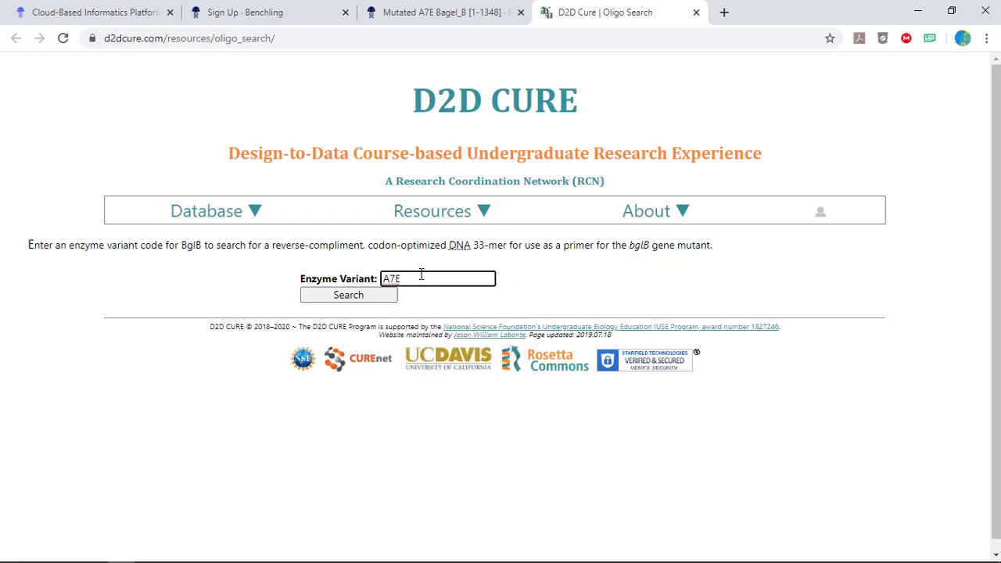
left_click(365, 300)
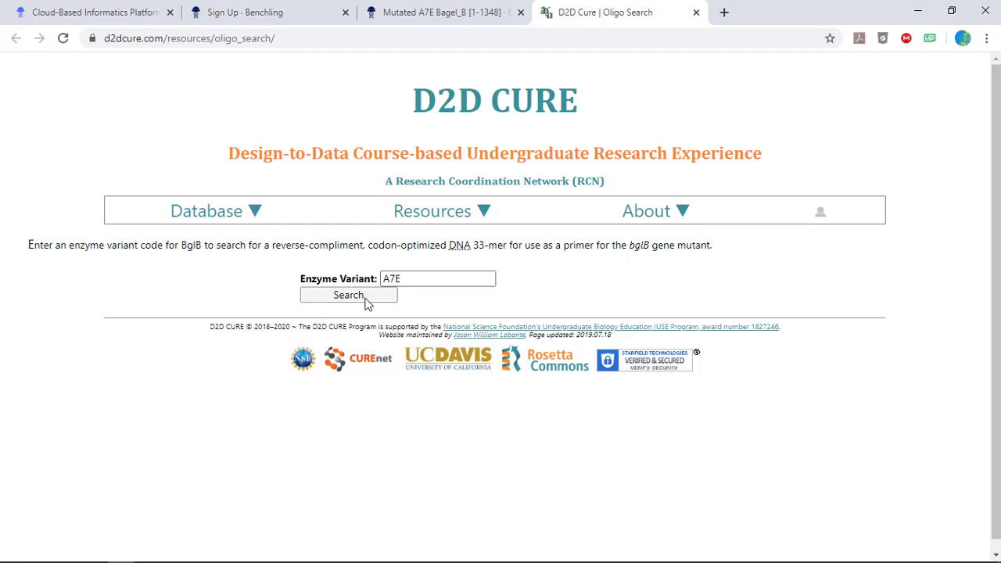
left_click(367, 301)
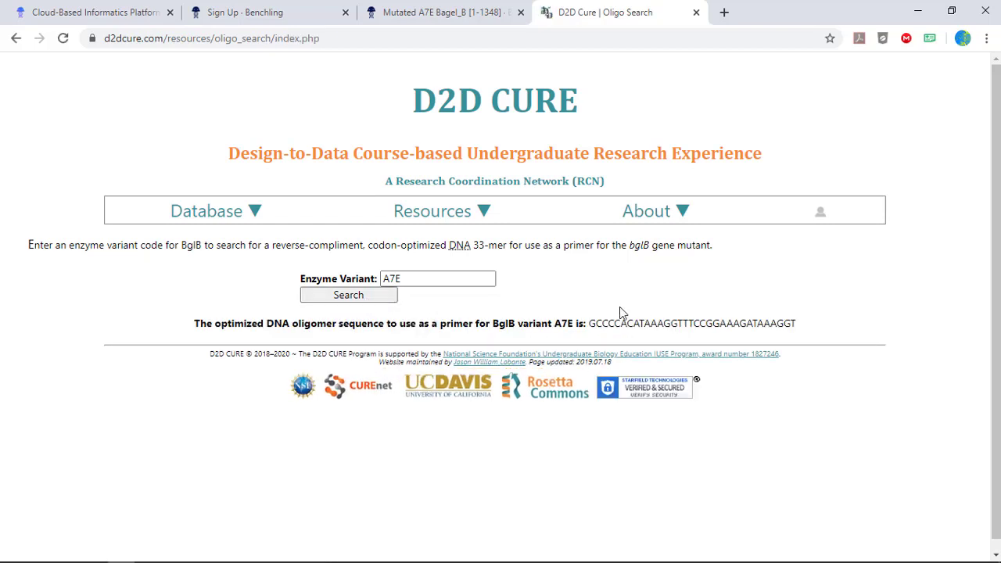
Copy the optimized A7E primer sequence into the Notepad file, two lines below the designed oligo, and compare their mutated codons.
left_click_drag(591, 323, 797, 325)
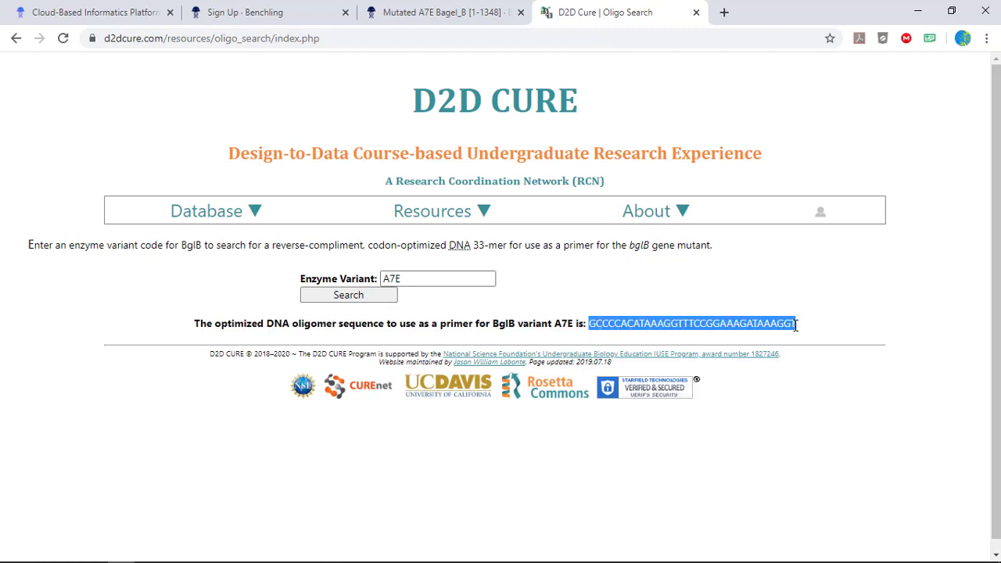
right_click(719, 320)
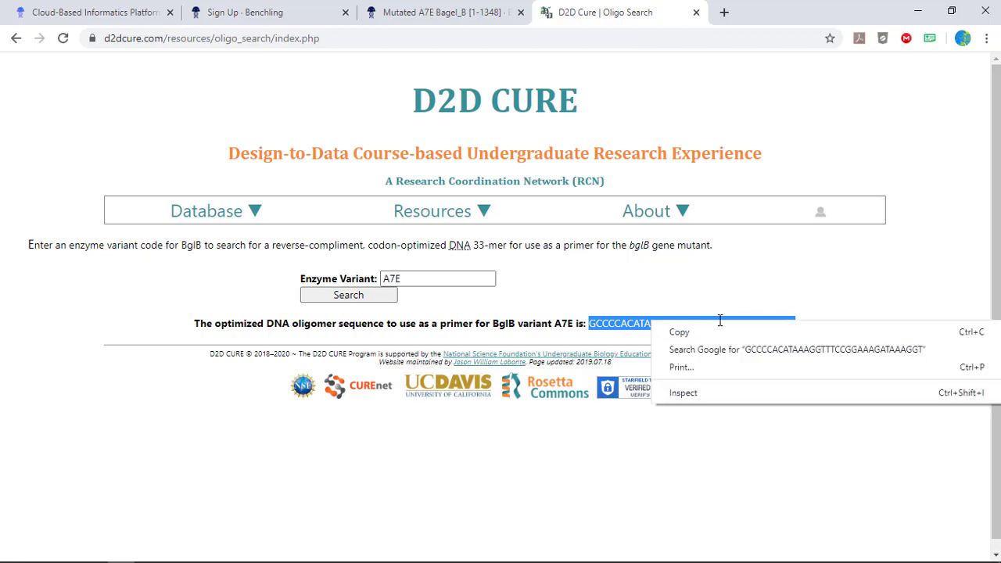
left_click(699, 331)
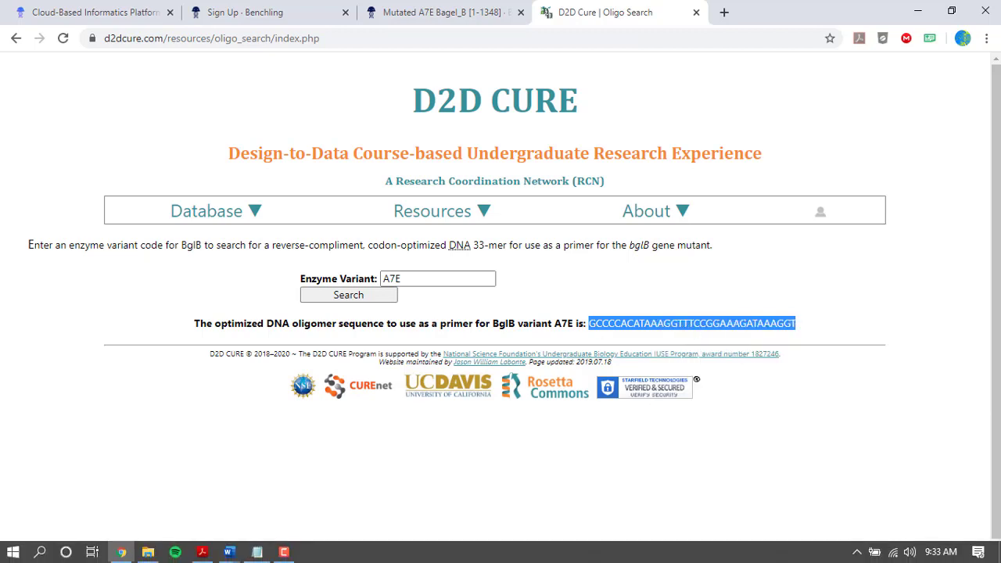
left_click(258, 552)
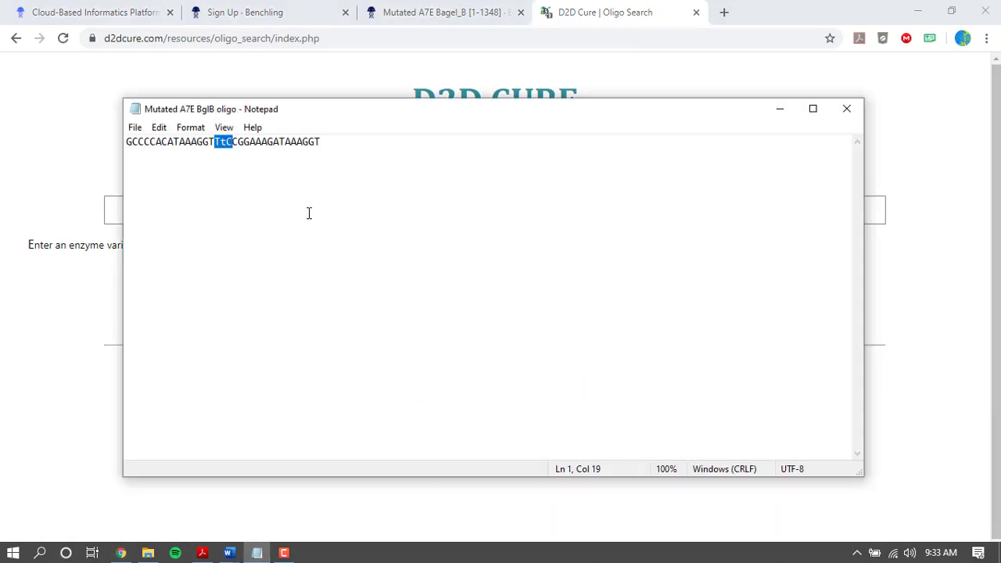
left_click(330, 143)
key("Return")
key("Return")
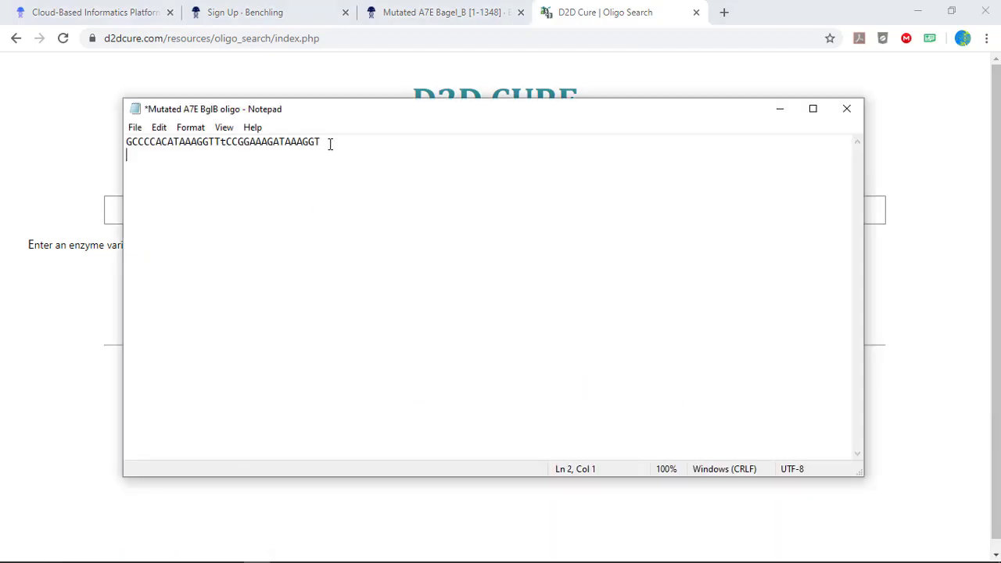
key("ctrl+v")
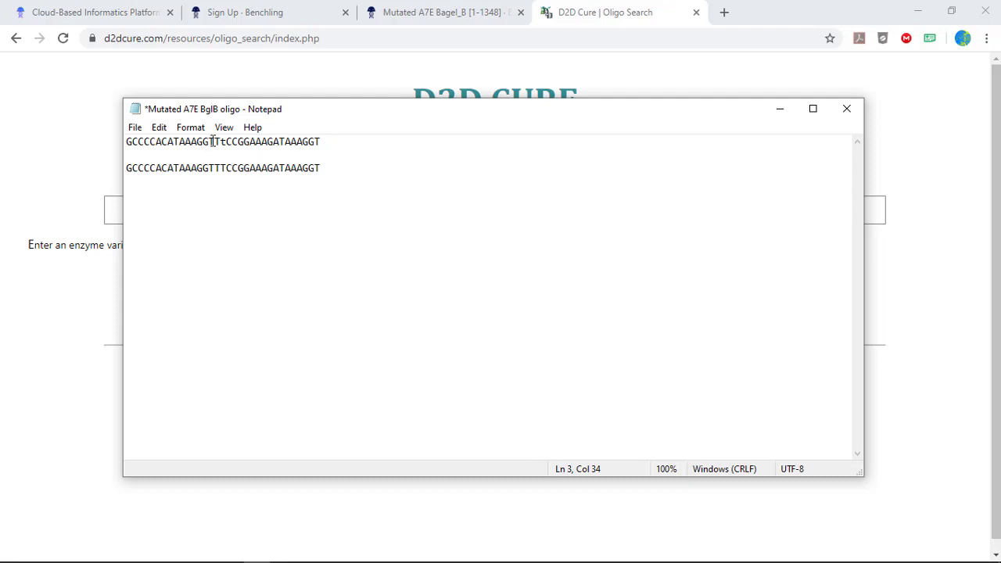
left_click_drag(215, 143, 232, 168)
left_click(256, 235)
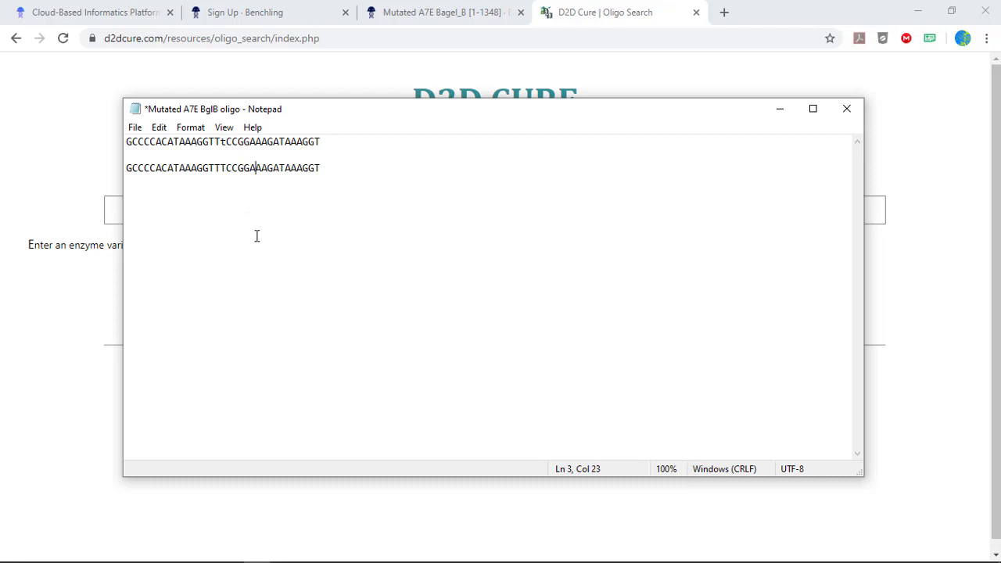